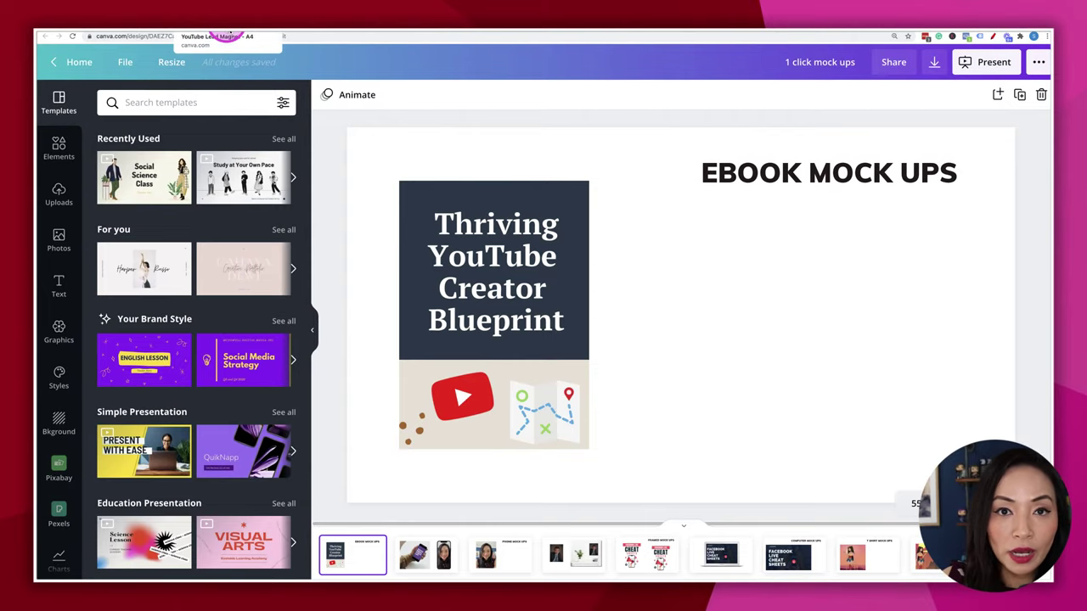
Step: On the YouTube Lead Magnet design, check the download options and keep PDF Print as the file type
left_click(230, 34)
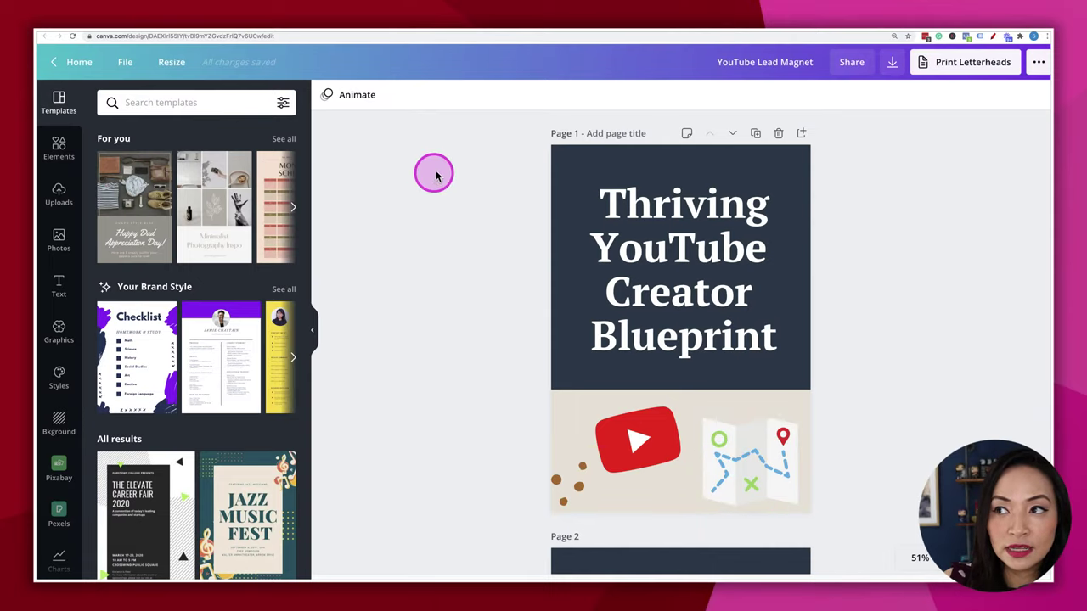
left_click(573, 163)
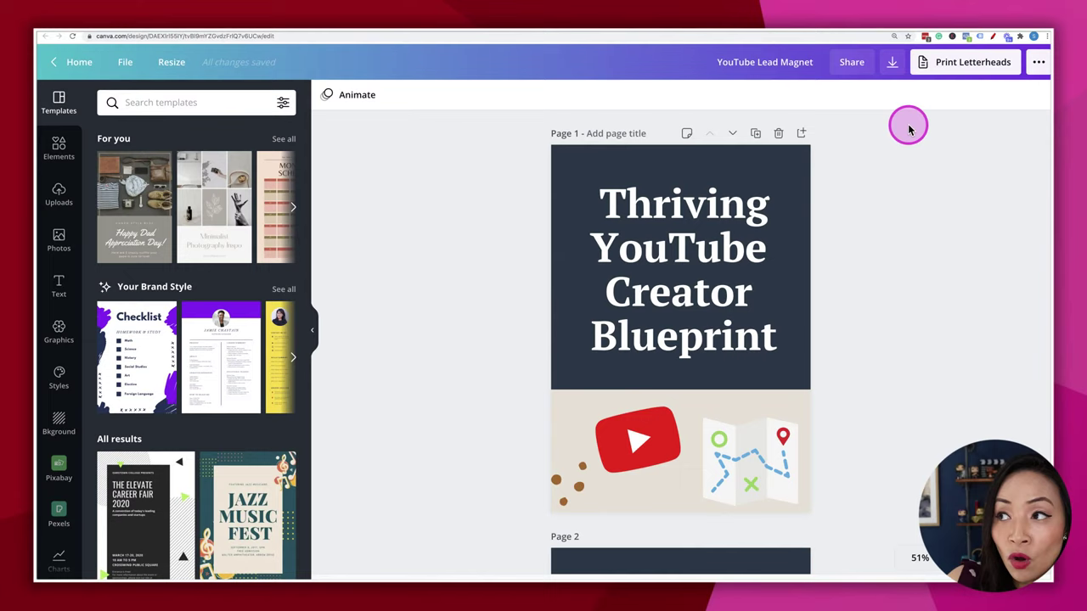
left_click(891, 62)
left_click(987, 150)
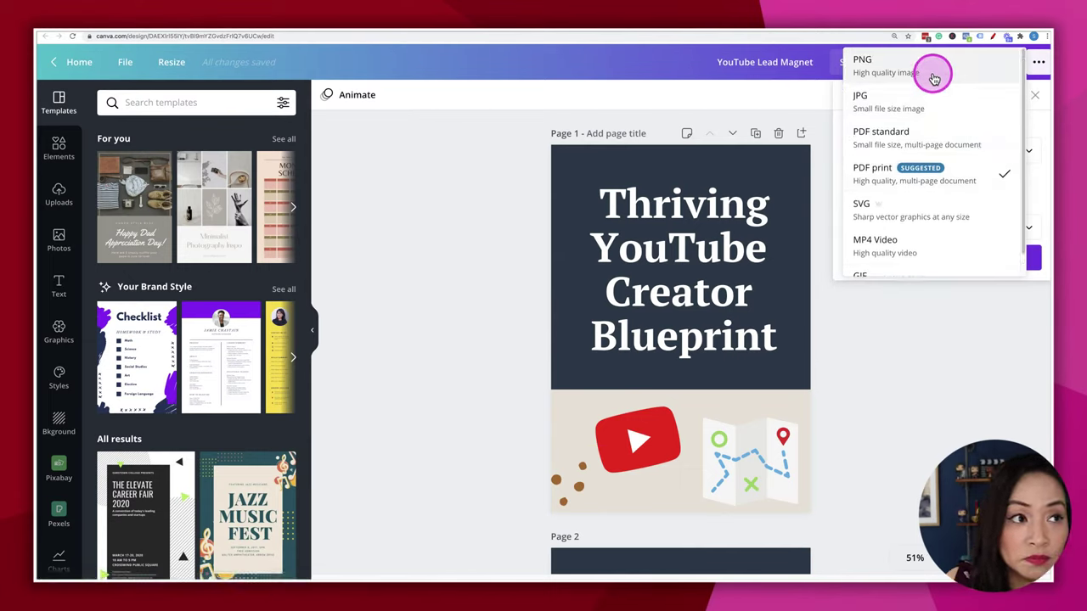
left_click(478, 294)
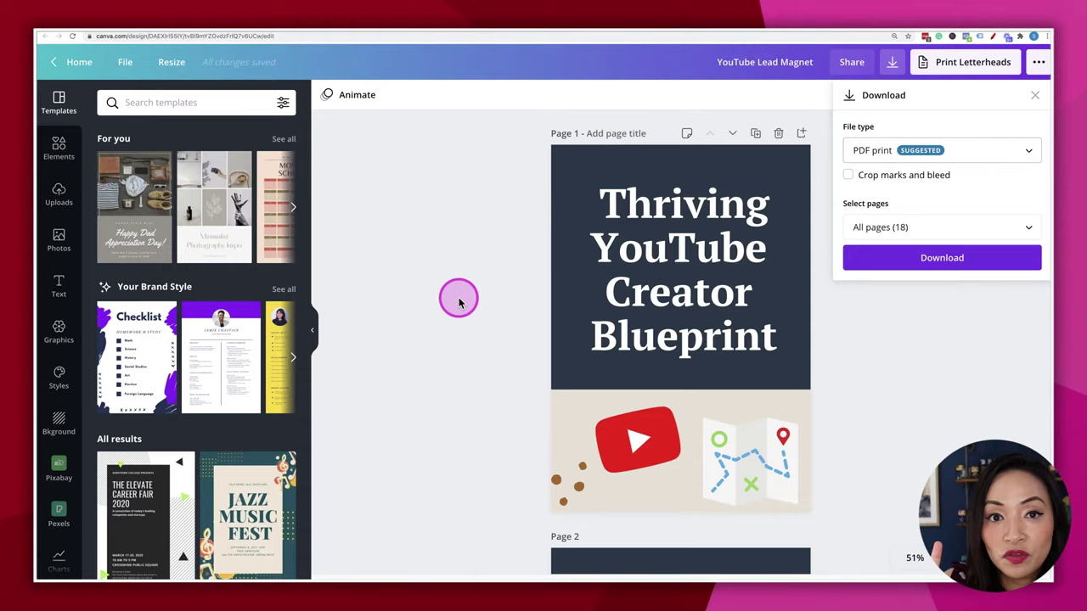
left_click(458, 302)
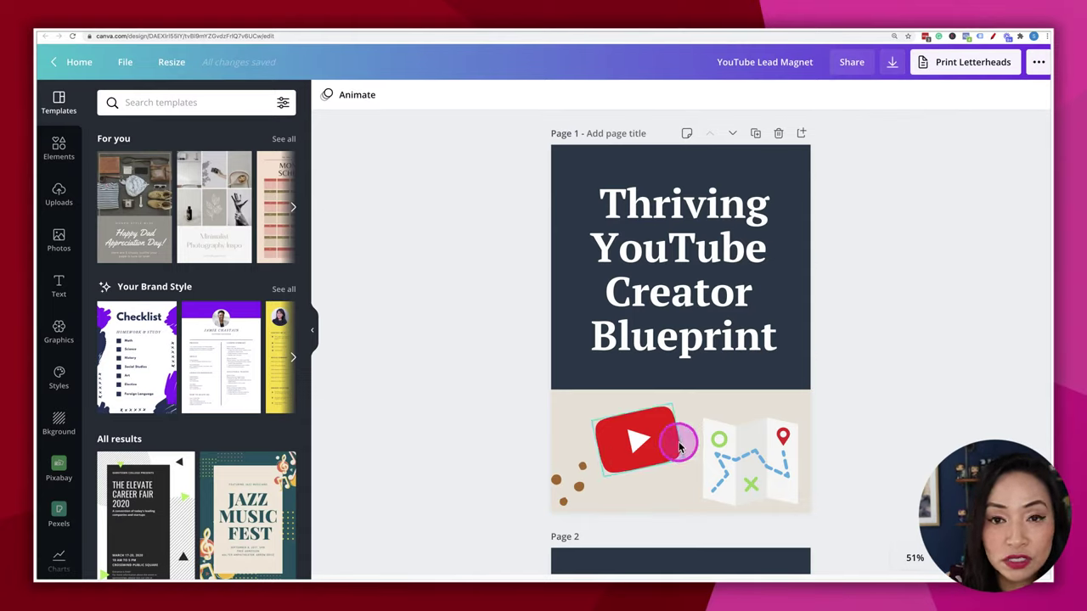
Step: Back in the 1 click mock ups design, show the uploaded images and select the ebook cover
left_click(319, 34)
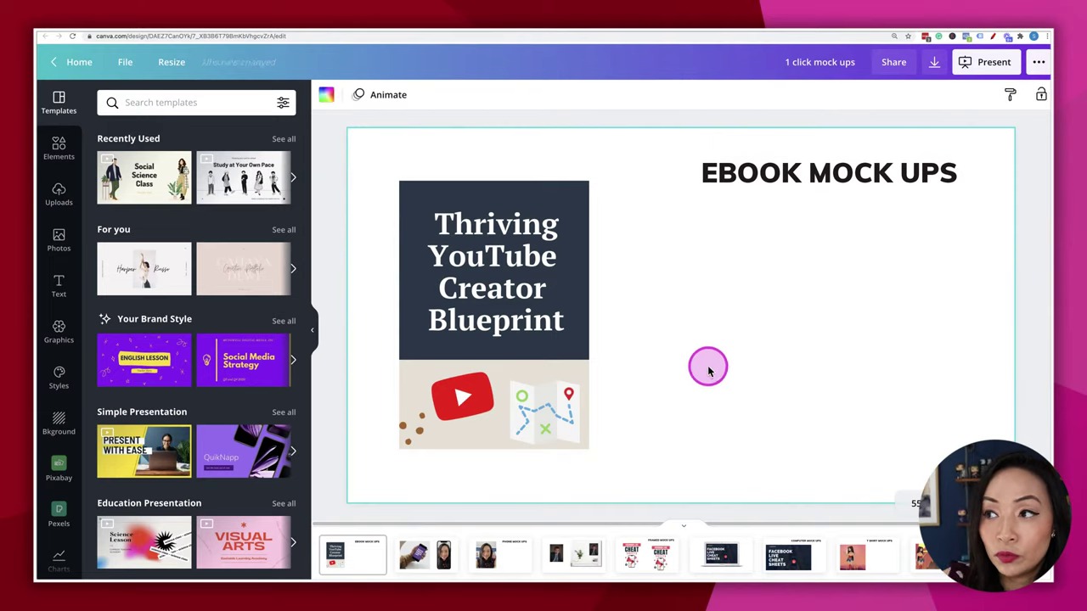
left_click(551, 342)
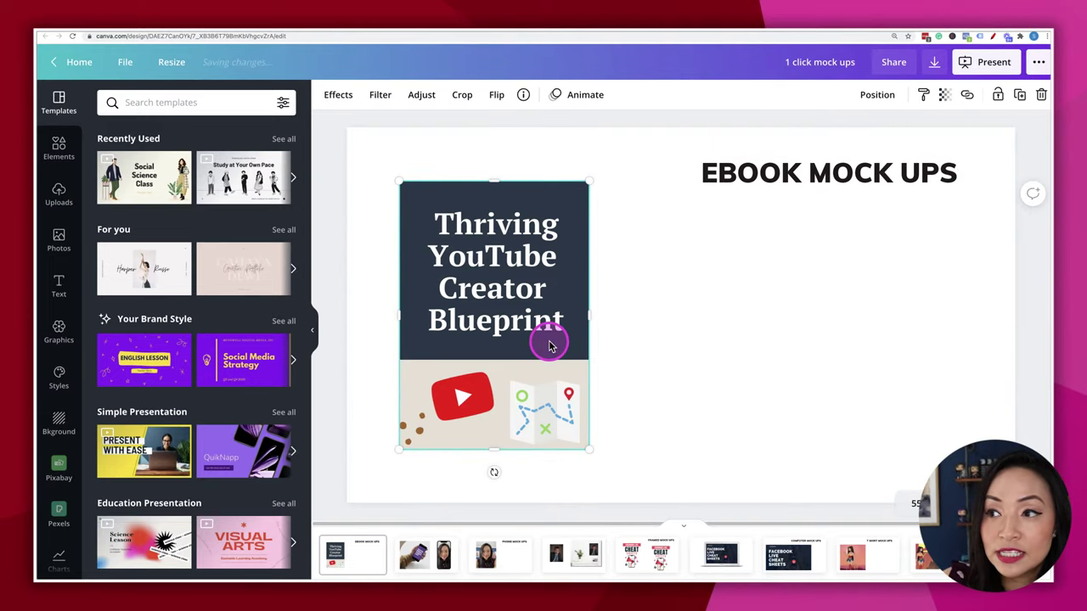
left_click(611, 353)
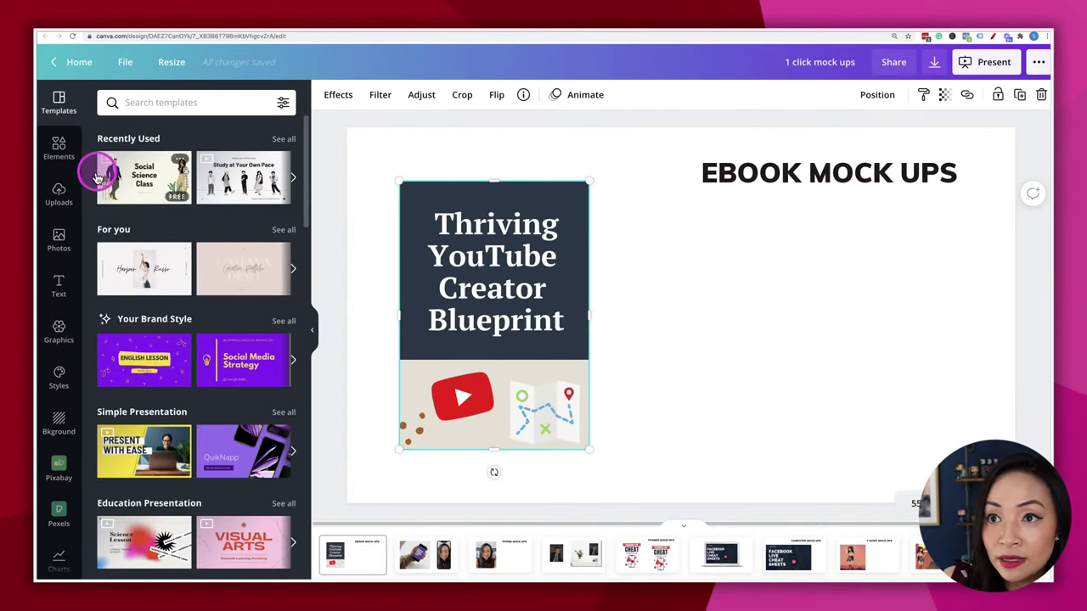
left_click(56, 194)
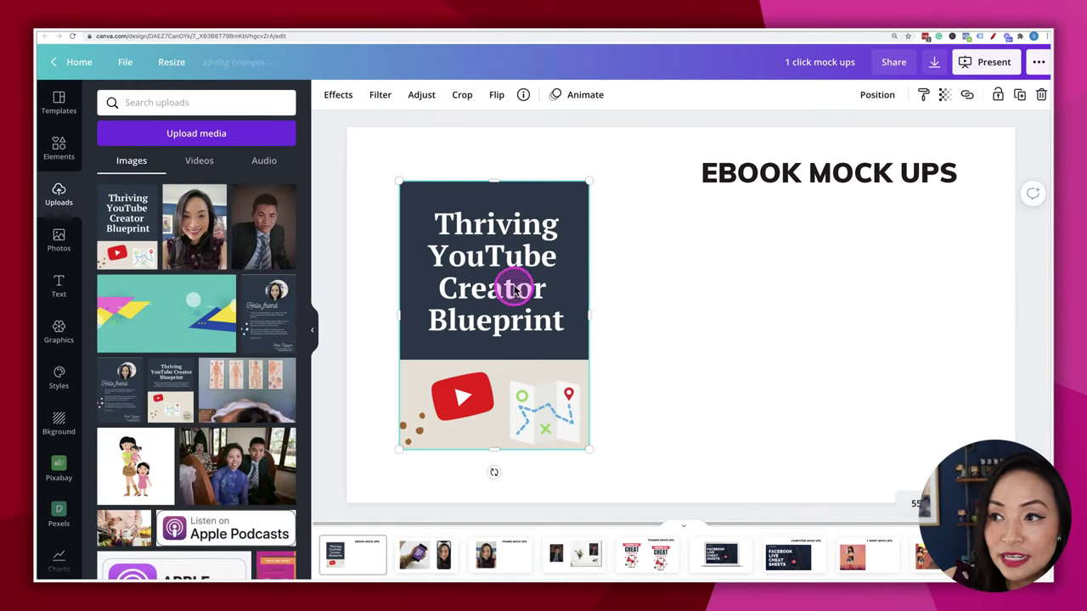
left_click(687, 320)
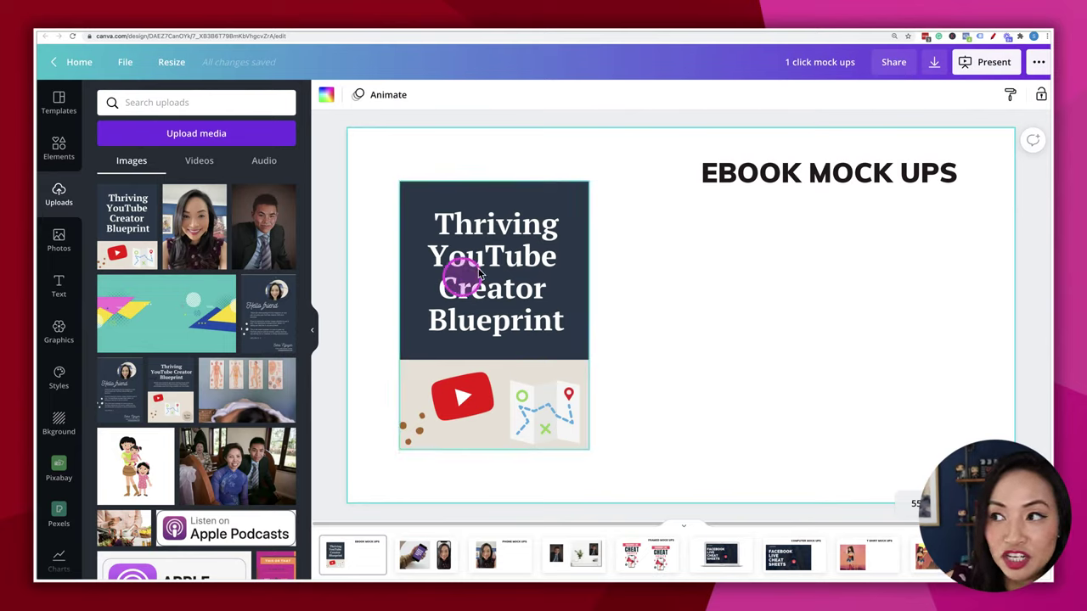
left_click(475, 344)
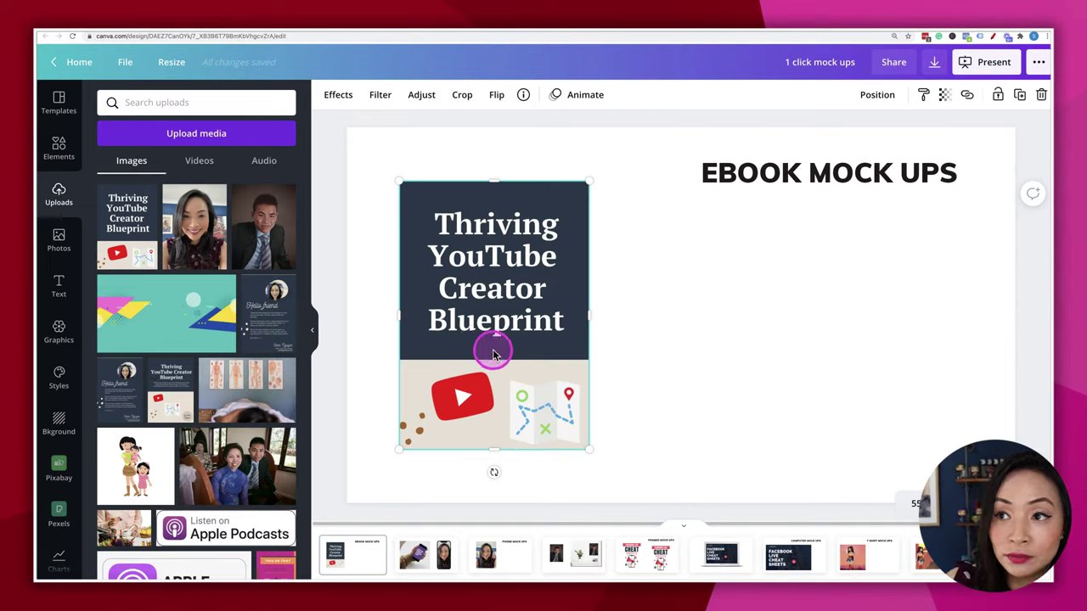
Step: Apply the Book 4 standing 3D book Smartmockup to the ebook cover from Effects
left_click(338, 95)
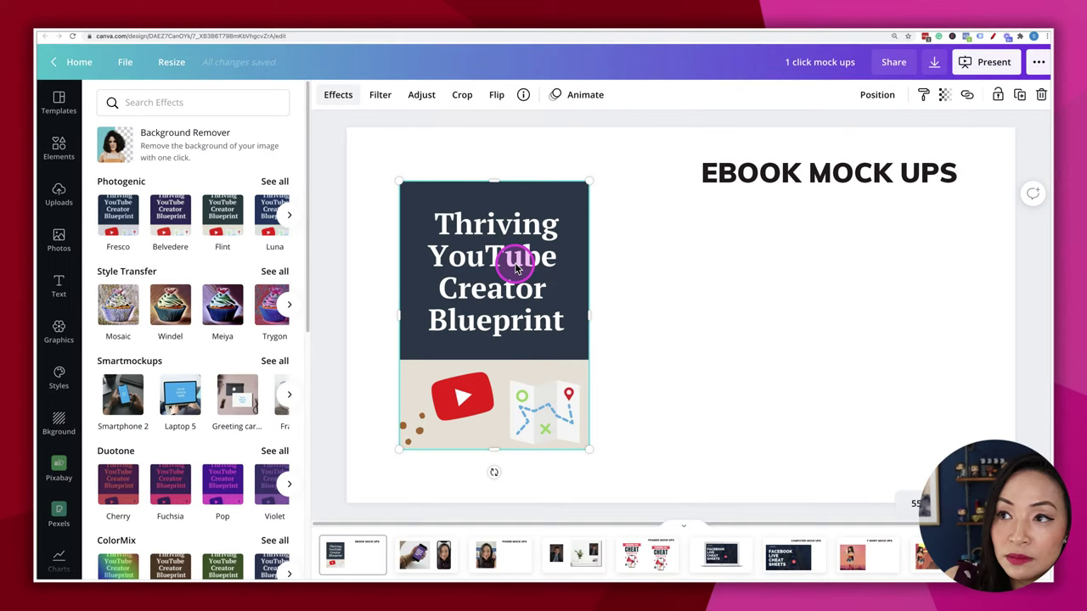
scroll(214, 369, "down", 1)
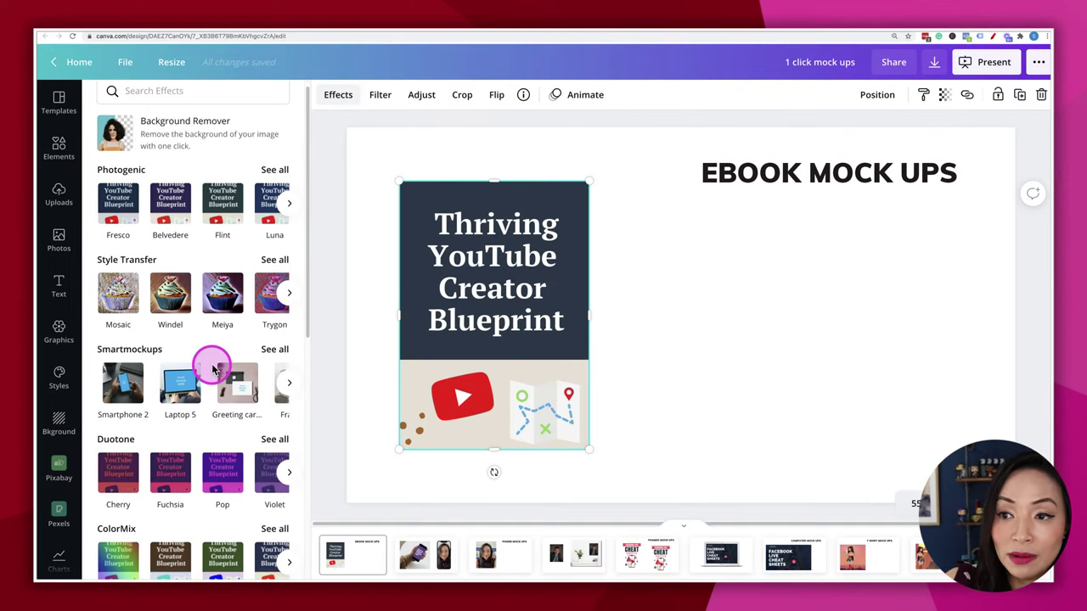
left_click(273, 349)
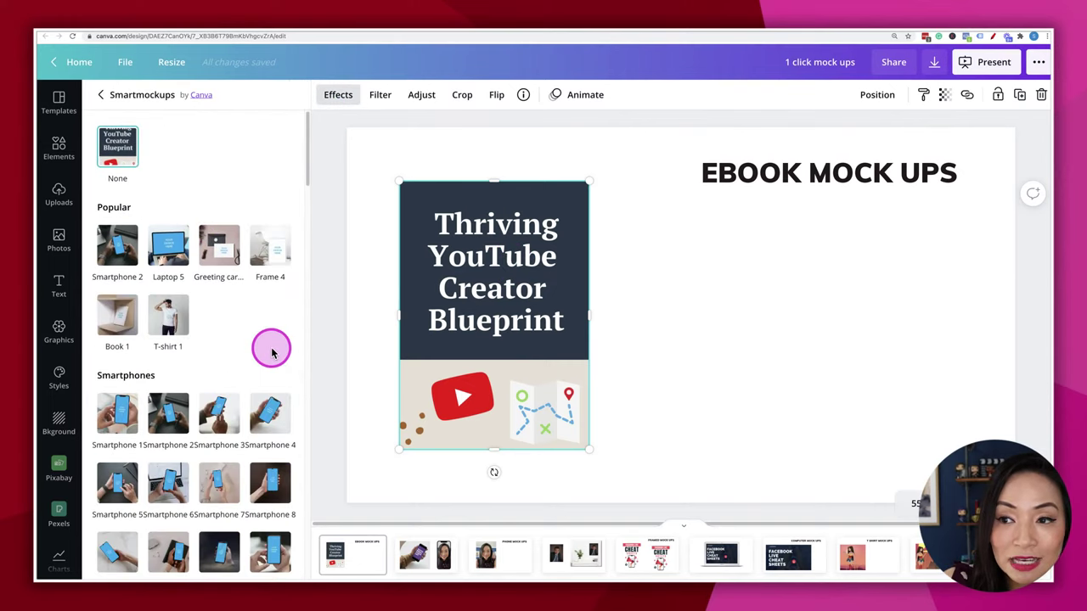
scroll(270, 354, "down", 5)
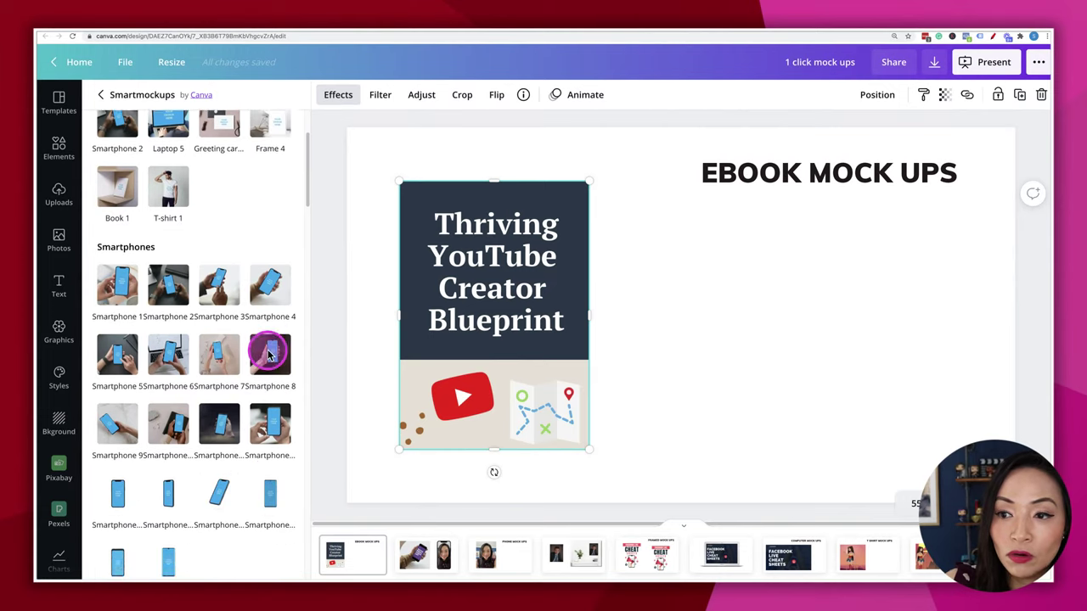
scroll(268, 355, "down", 10)
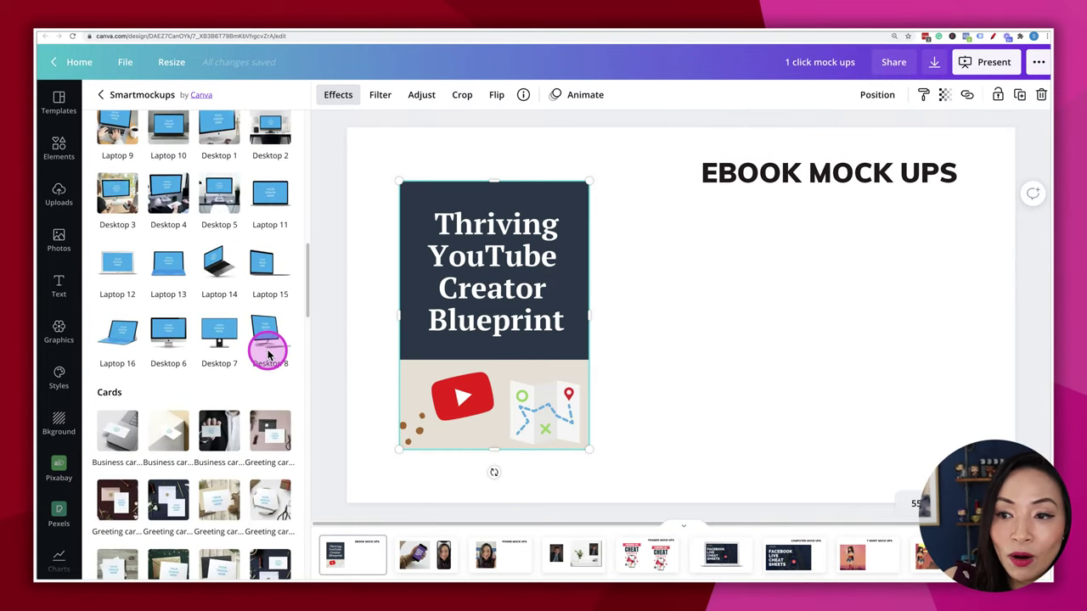
scroll(268, 355, "down", 10)
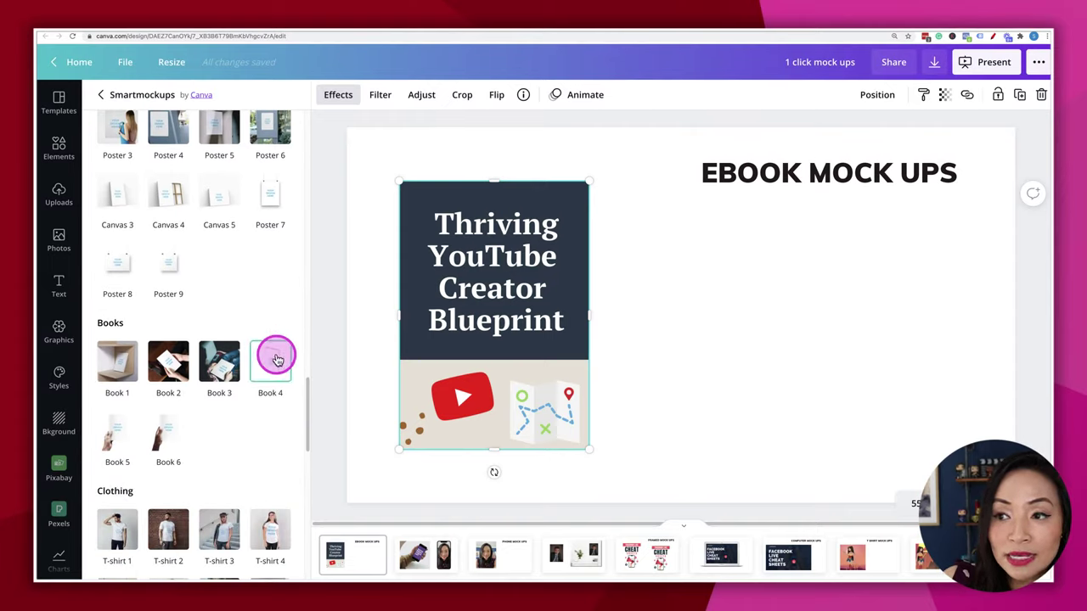
left_click(270, 365)
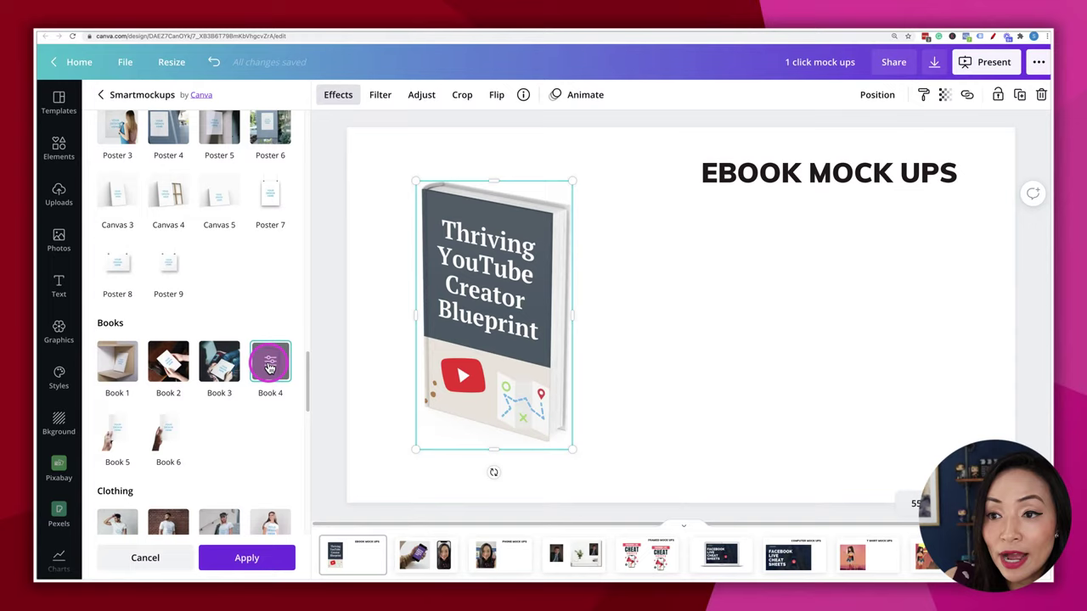
Step: Try the Book 1 shelf mockup, then switch to Book 2 with hands holding the book
left_click(119, 365)
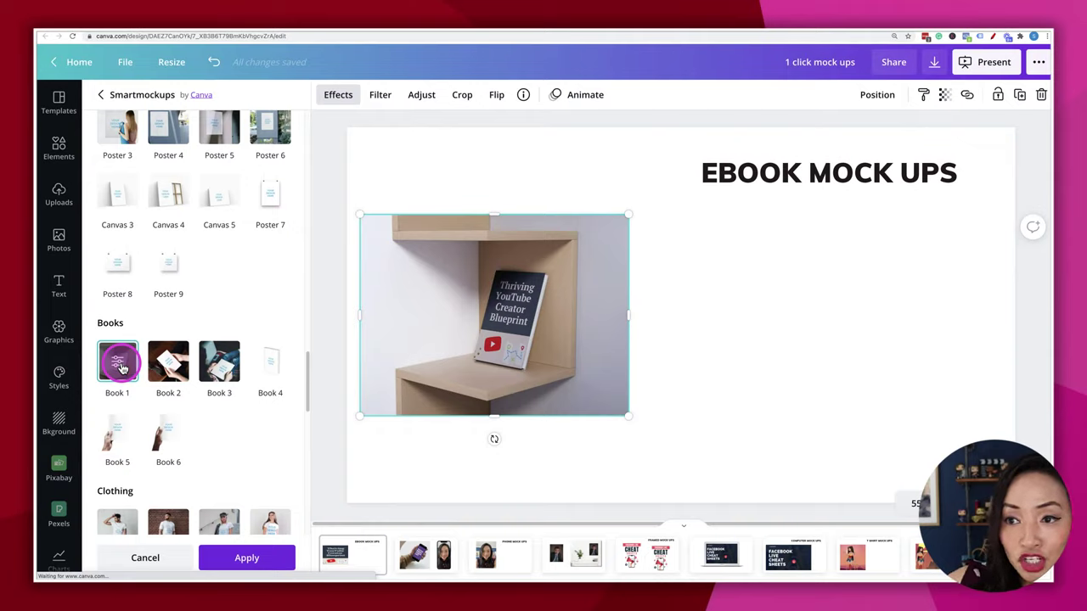
left_click(169, 365)
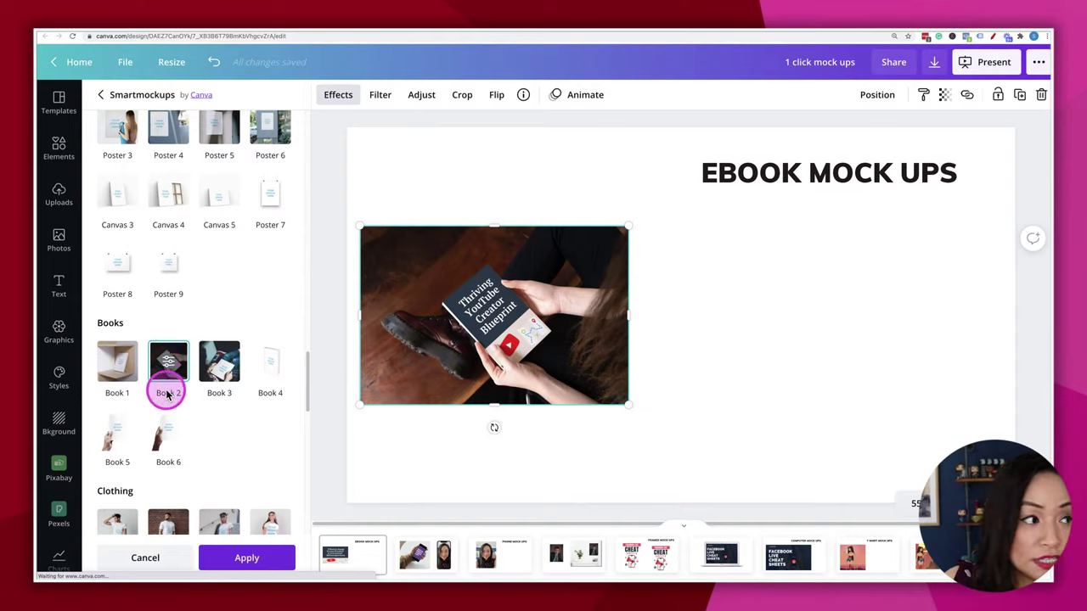
Step: Set the Book 2 mockup to a Custom crop with size 103 and vertical position 54
left_click(168, 365)
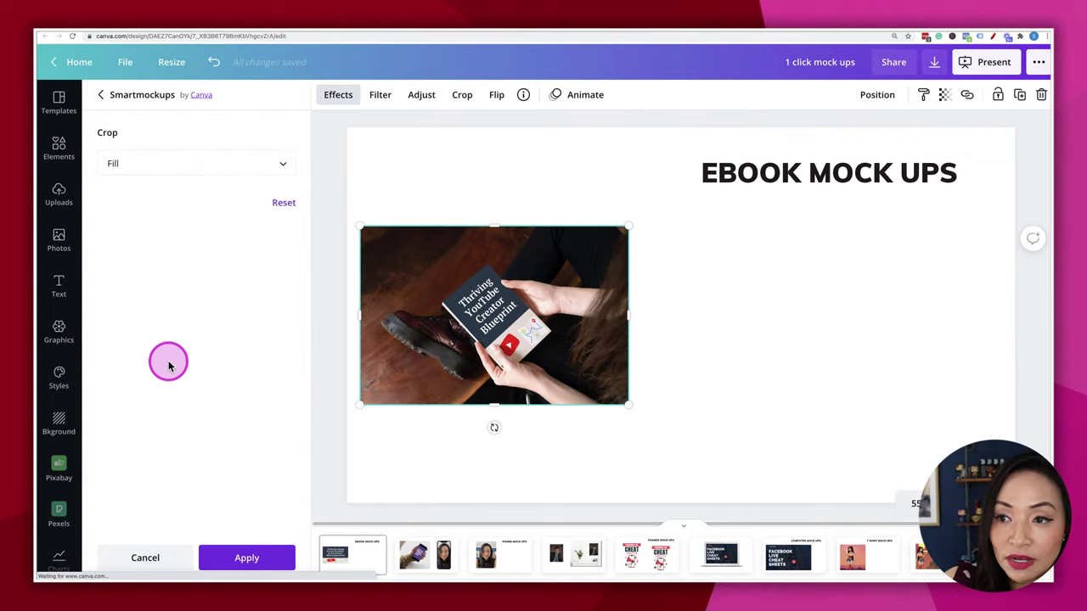
left_click(281, 167)
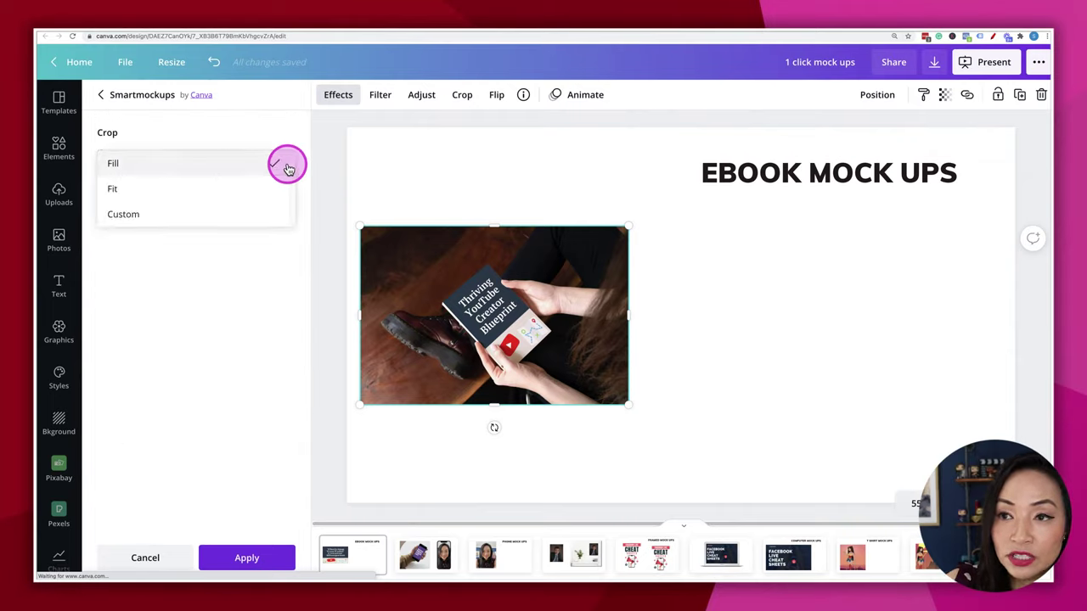
left_click(199, 214)
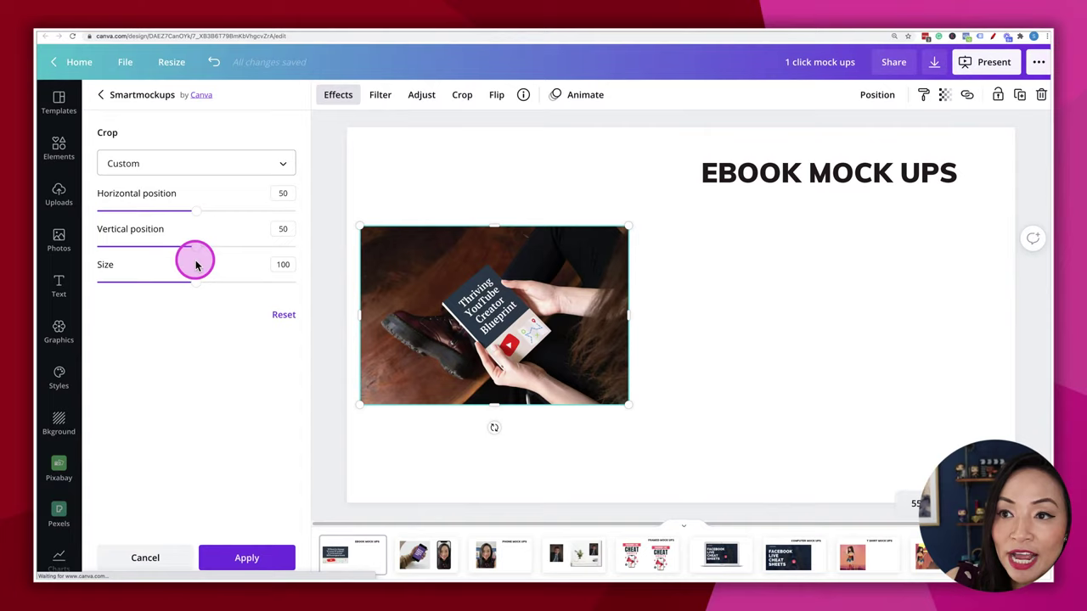
mouse_move(192, 281)
left_mouse_down()
mouse_move(219, 283)
mouse_move(201, 284)
left_mouse_up()
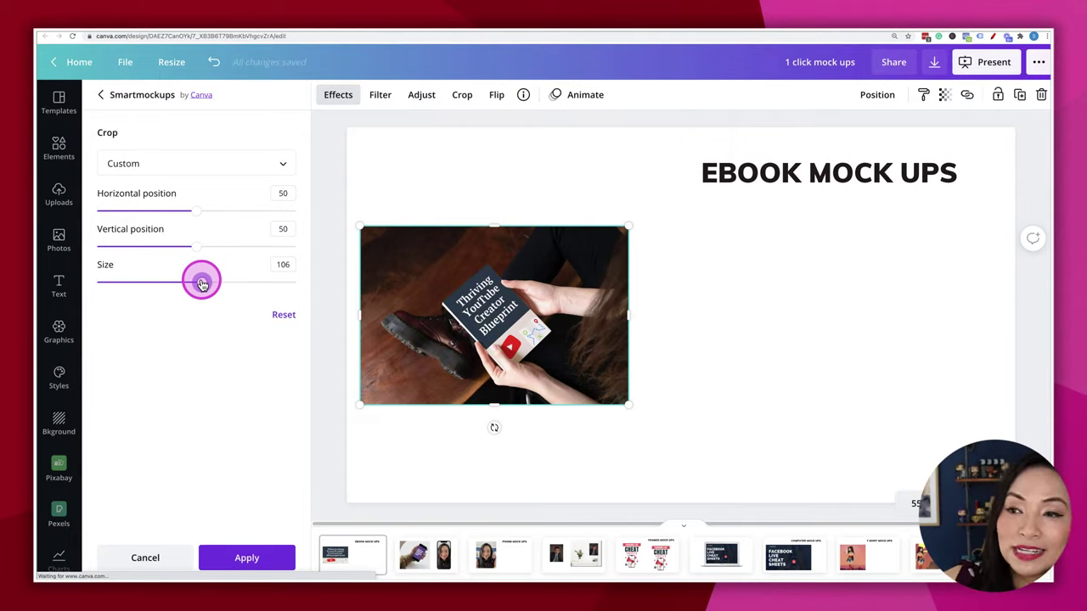
left_click_drag(202, 284, 205, 255)
mouse_move(193, 210)
left_mouse_down()
mouse_move(111, 212)
mouse_move(291, 219)
mouse_move(197, 225)
left_mouse_up()
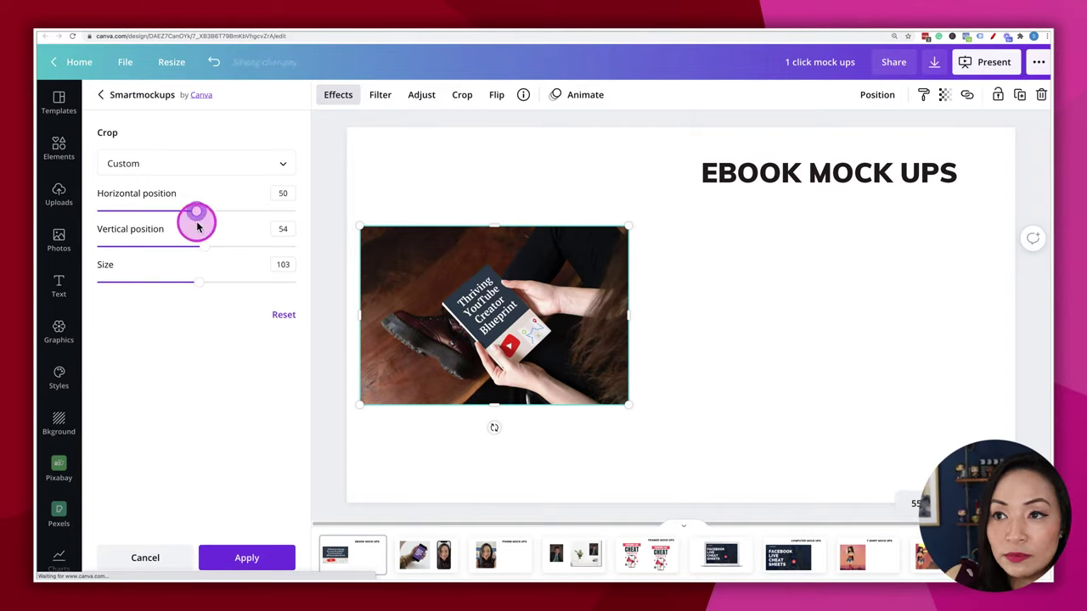
Step: Discard the Book 2 mockup to restore the plain cover and reopen the full Smartmockups list
left_click(150, 556)
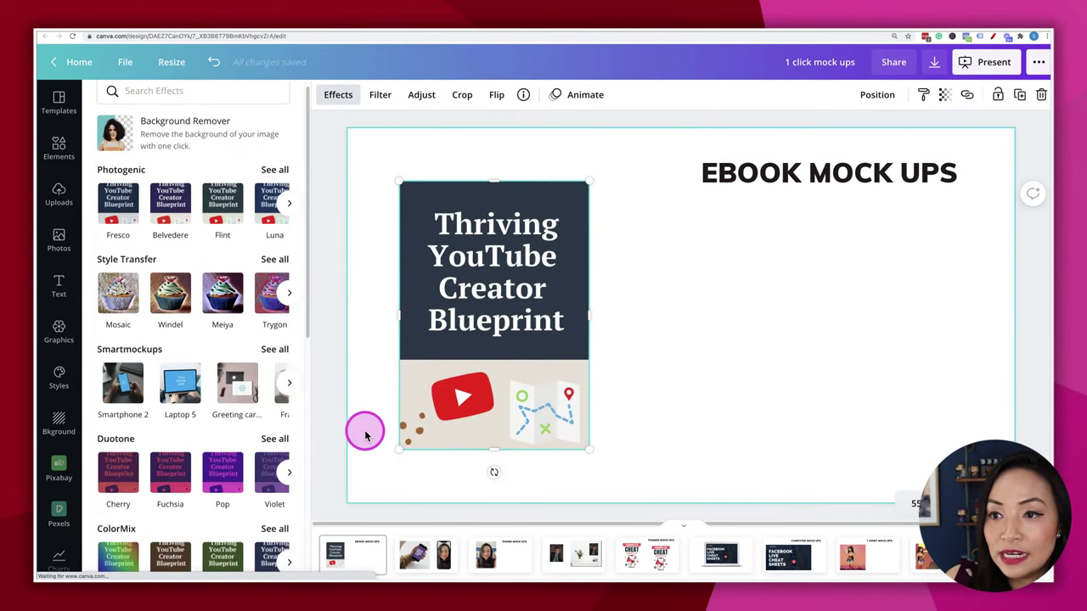
left_click(273, 352)
scroll(204, 427, "down", 15)
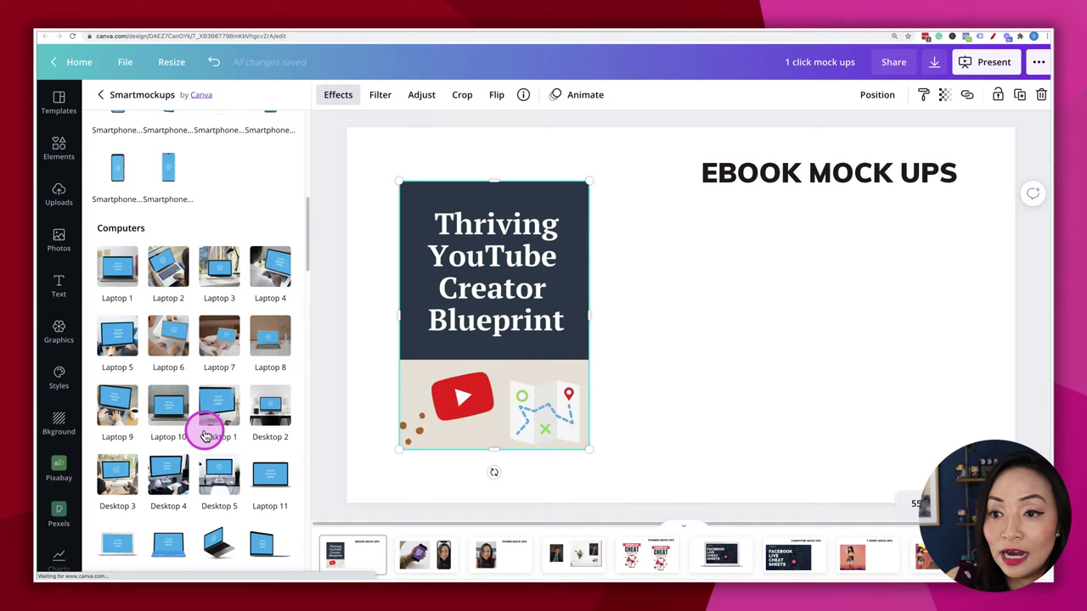
scroll(204, 435, "down", 6)
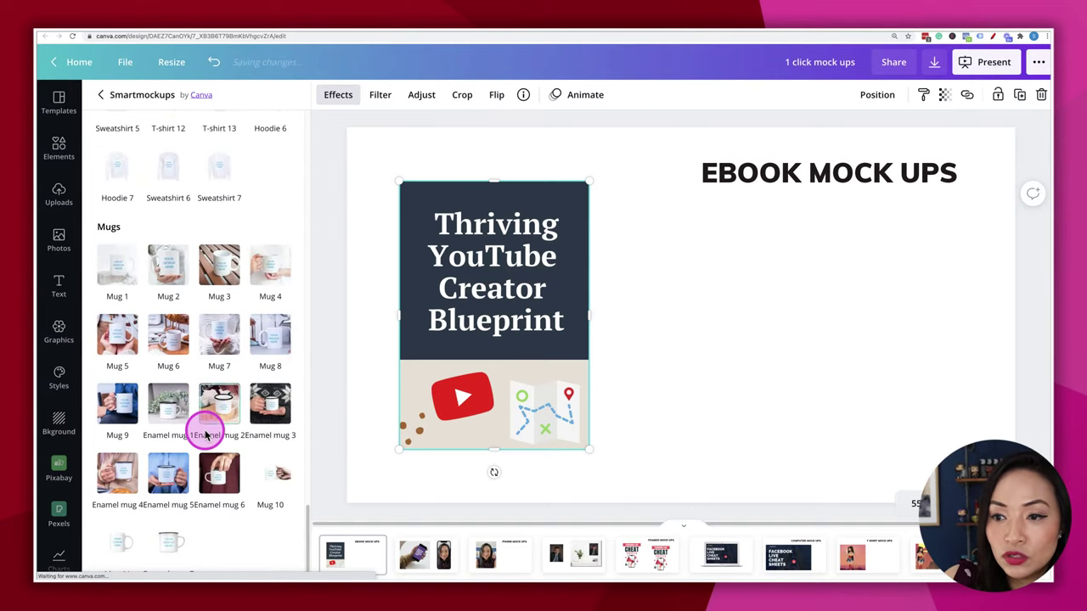
scroll(205, 435, "up", 3)
scroll(205, 435, "up", 5)
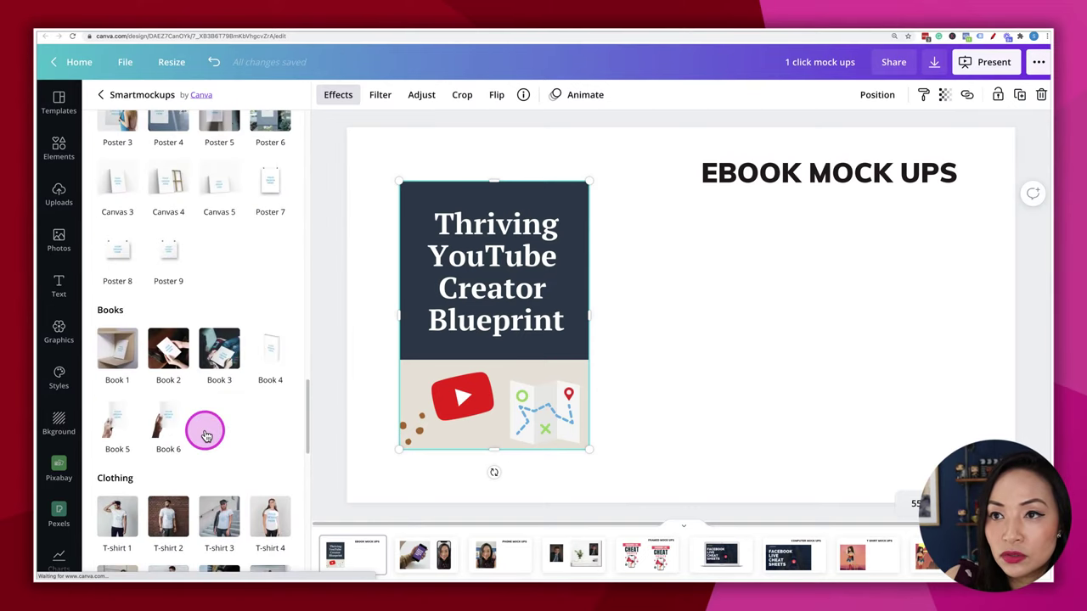
Step: Apply the hand-held Book 5 mockup to the ebook cover and deselect it
left_click(119, 415)
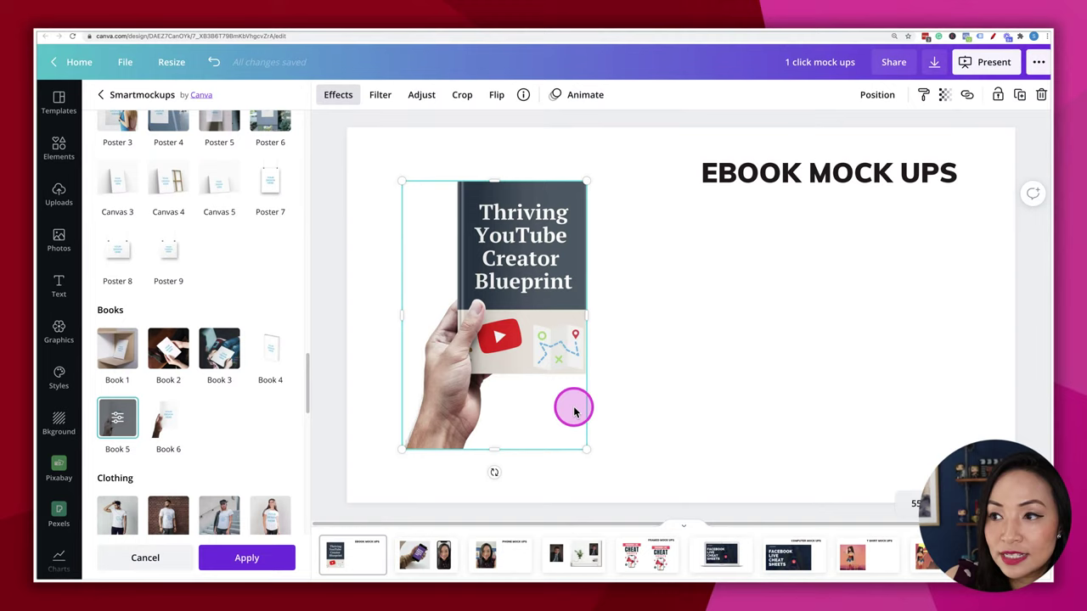
left_click(118, 420)
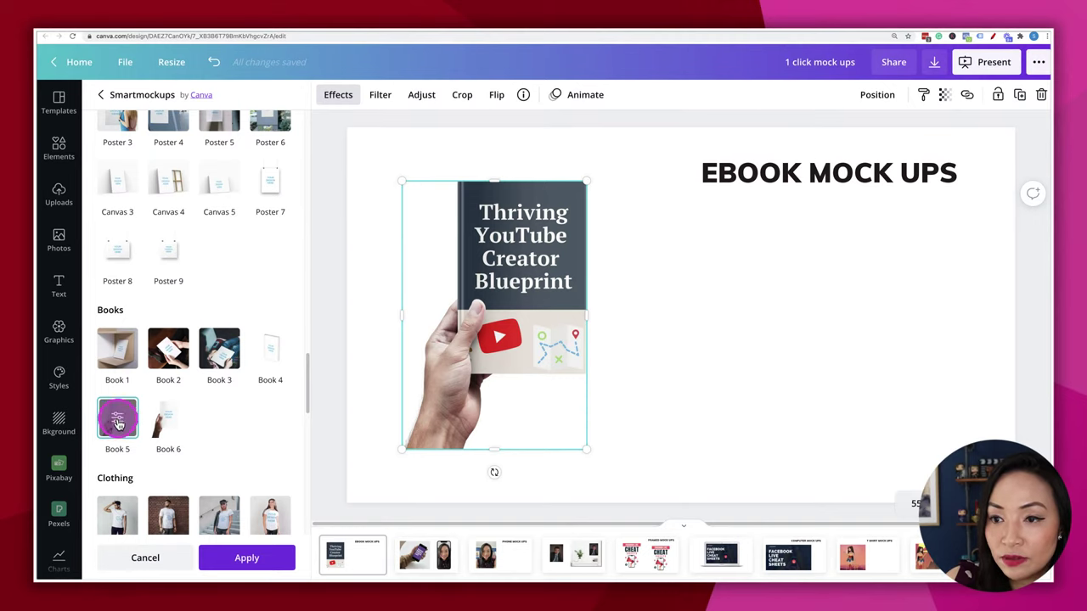
left_click(246, 557)
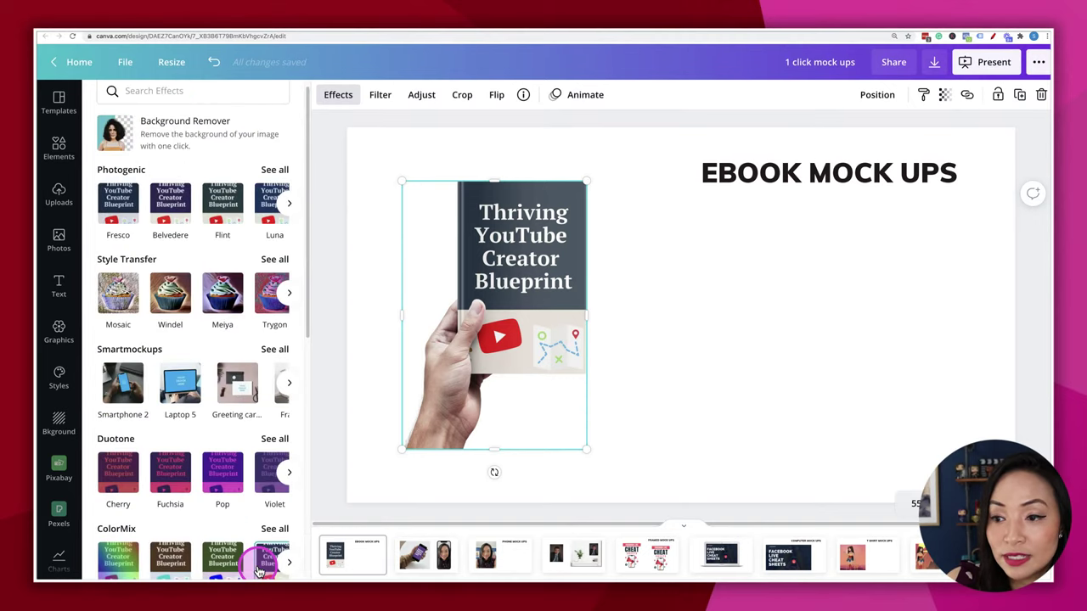
left_click(722, 403)
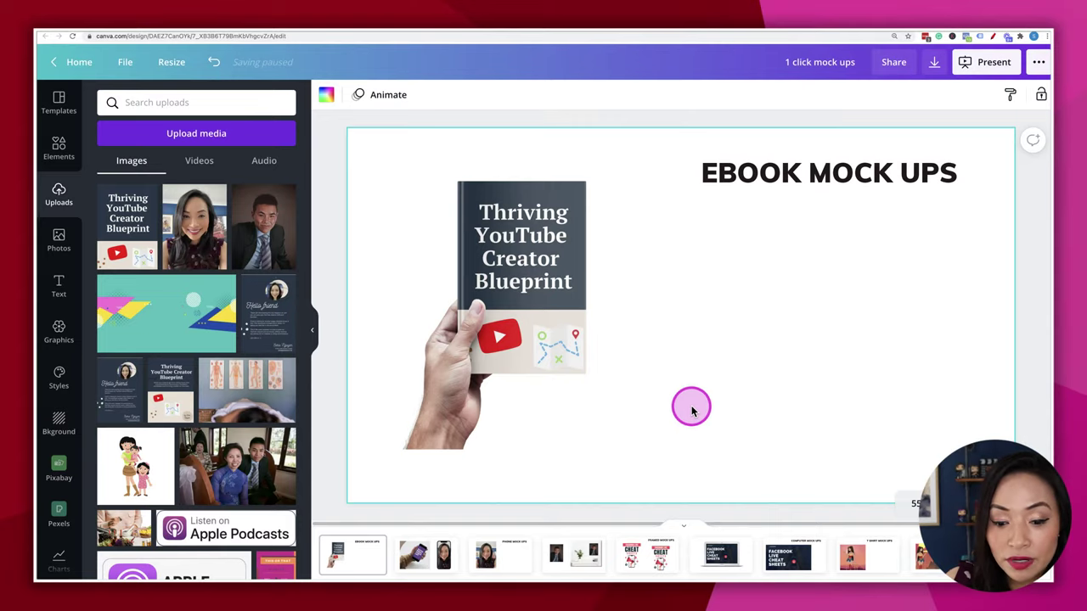
Step: Go to page 2 and inspect the right-hand phone mockup framing the portrait photo
left_click(434, 557)
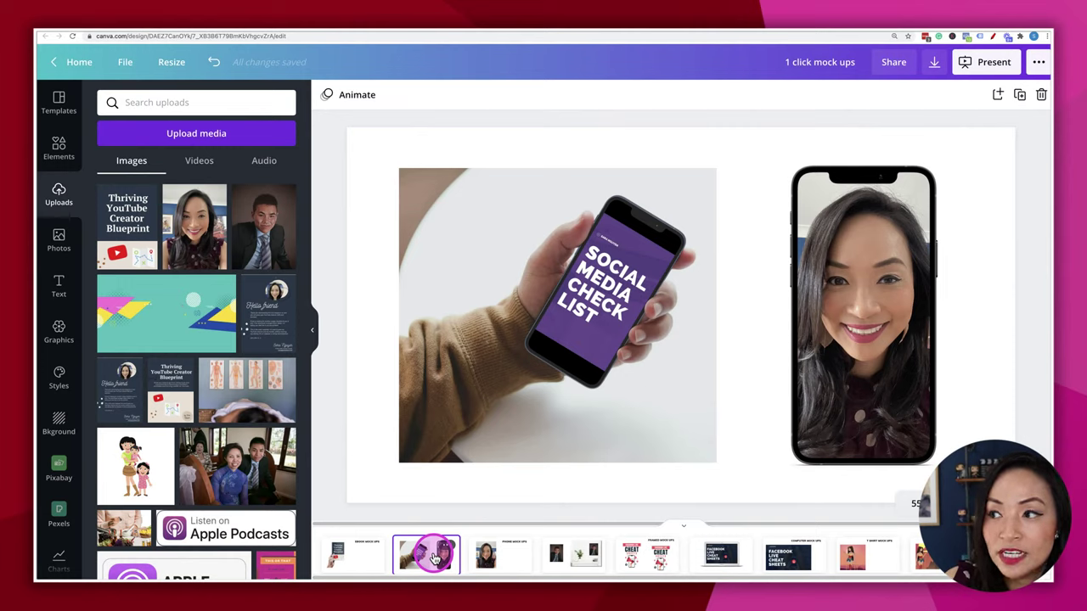
left_click(819, 369)
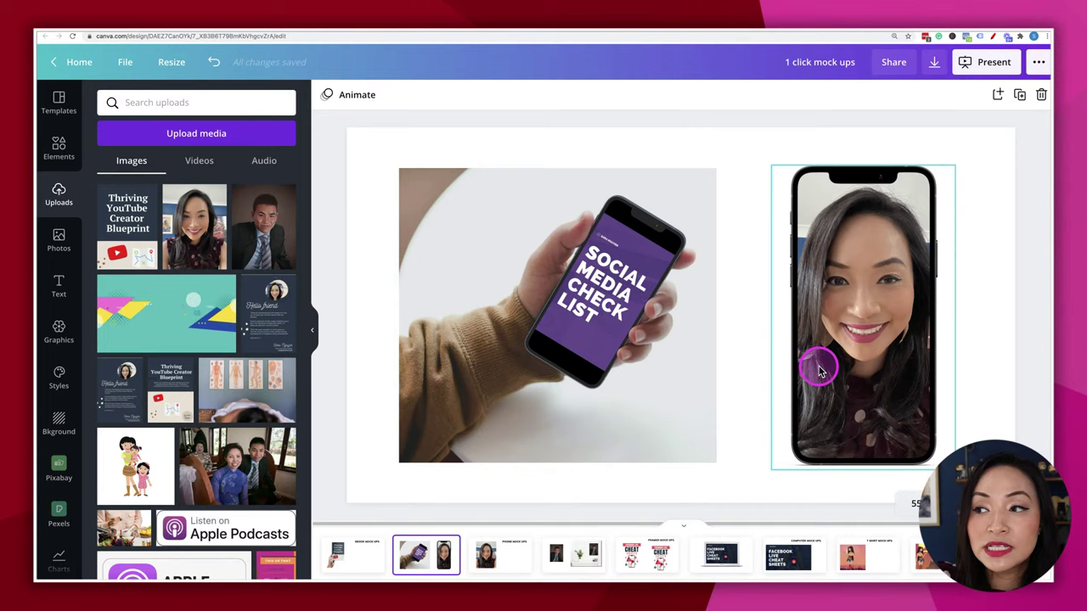
left_click(967, 416)
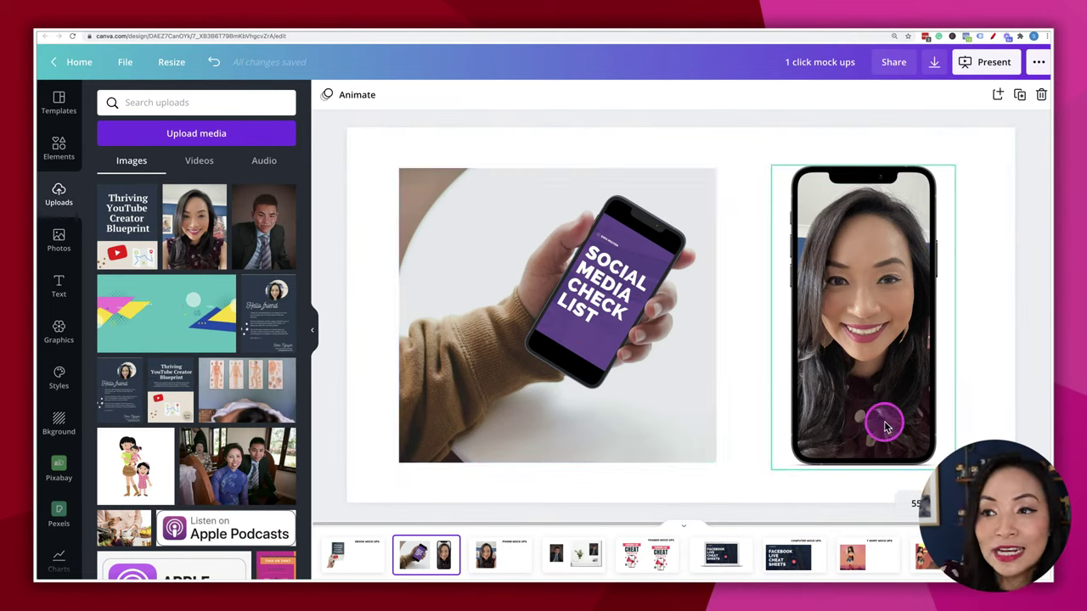
Step: On the PHONE MOCK UPS page, turn the portrait photo into a Smartphone 7 Smartmockup
left_click(511, 562)
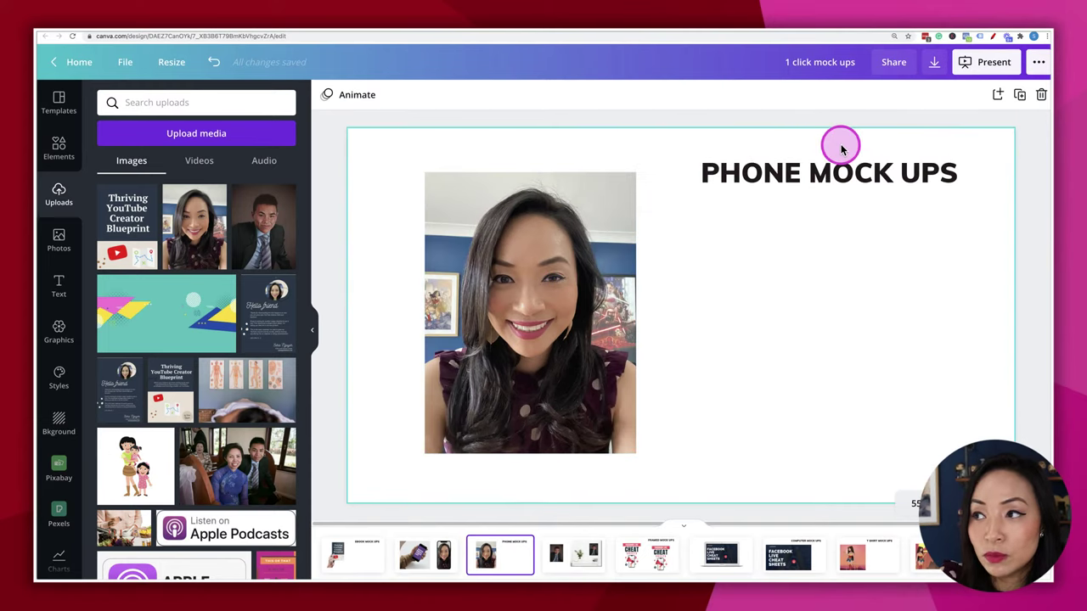
left_click(512, 313)
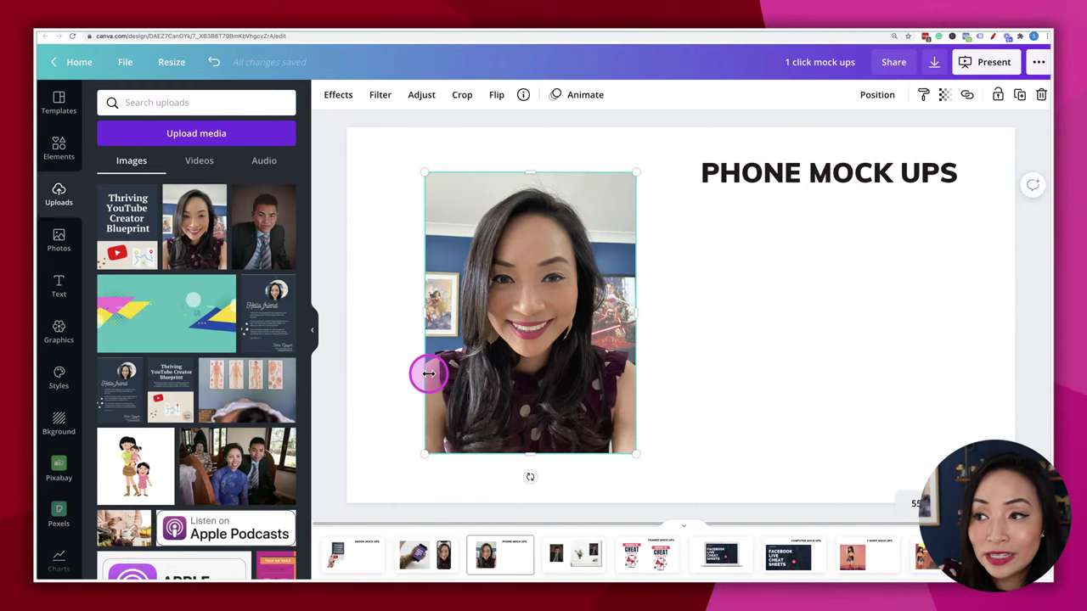
left_click(335, 98)
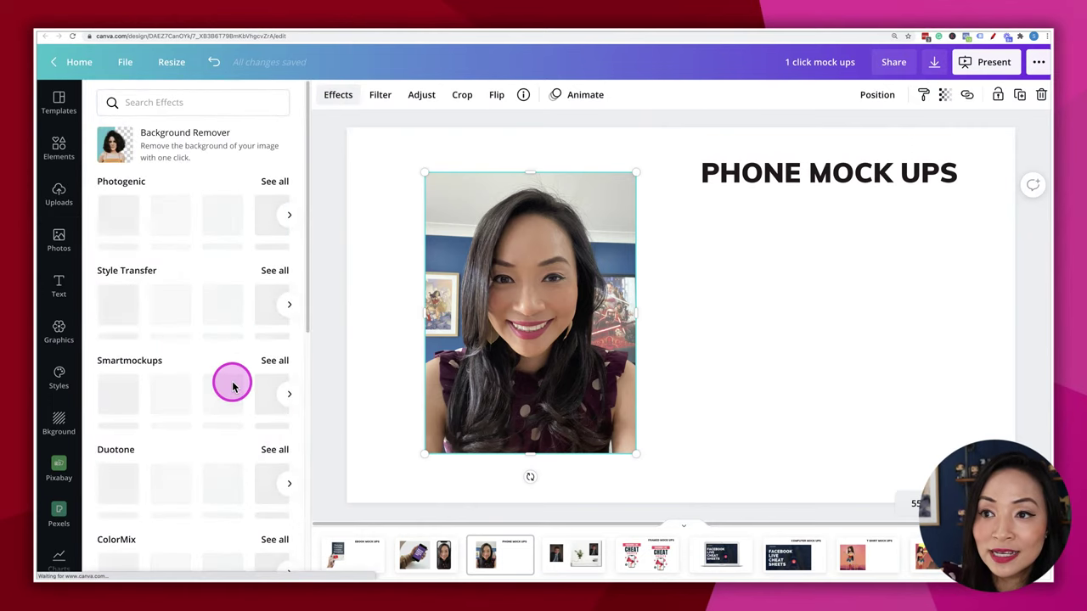
left_click(274, 363)
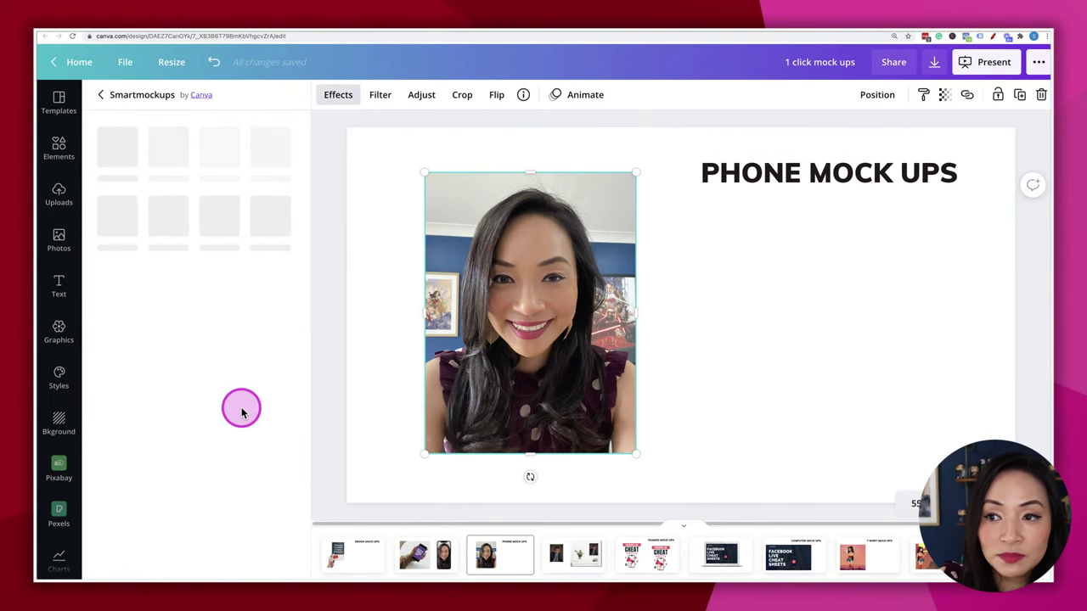
scroll(242, 408, "down", 2)
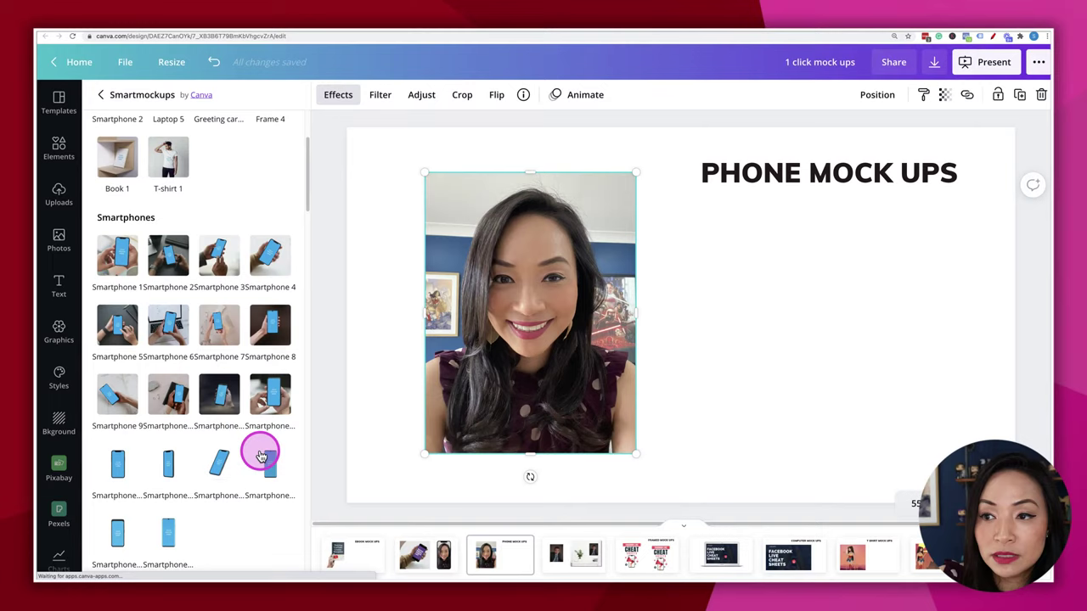
scroll(258, 464, "down", 1)
scroll(257, 465, "down", 1)
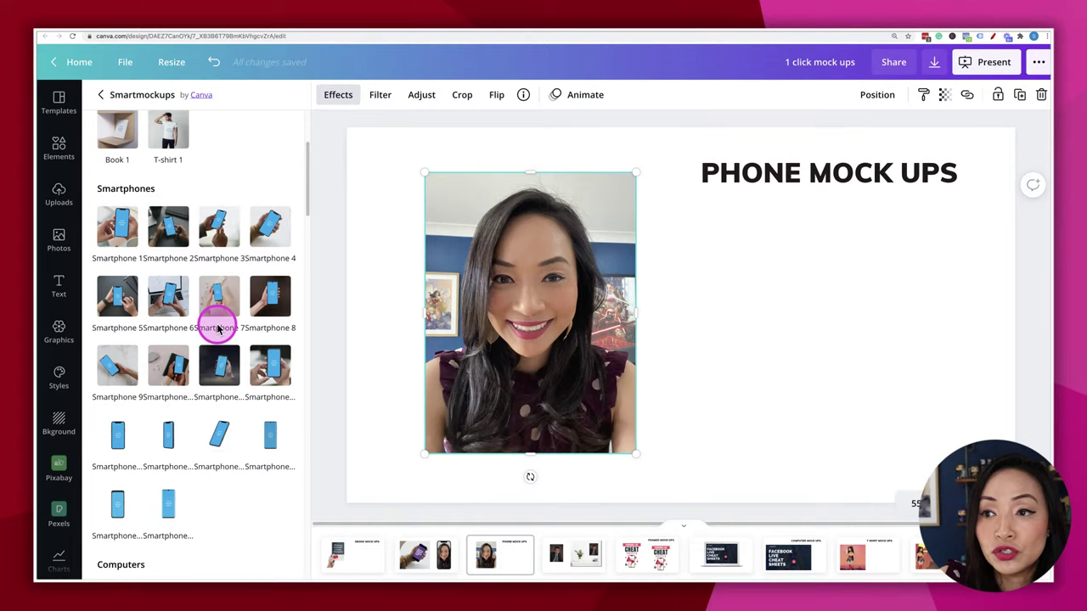
left_click(218, 296)
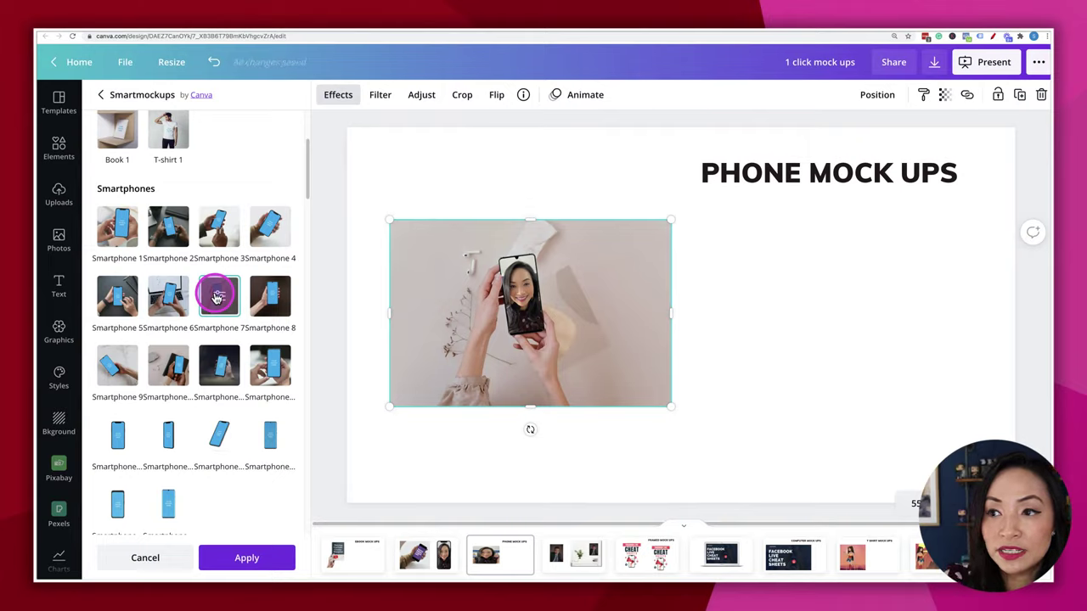
Step: Give the Smartphone 7 mockup a Custom crop with slightly larger size, then apply it
left_click(219, 296)
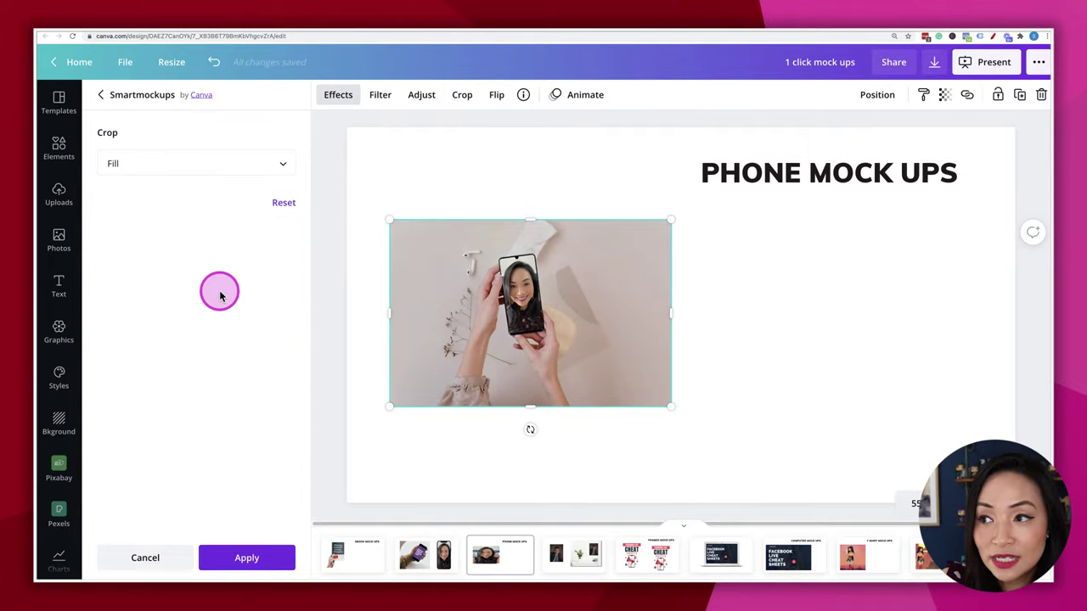
left_click(289, 163)
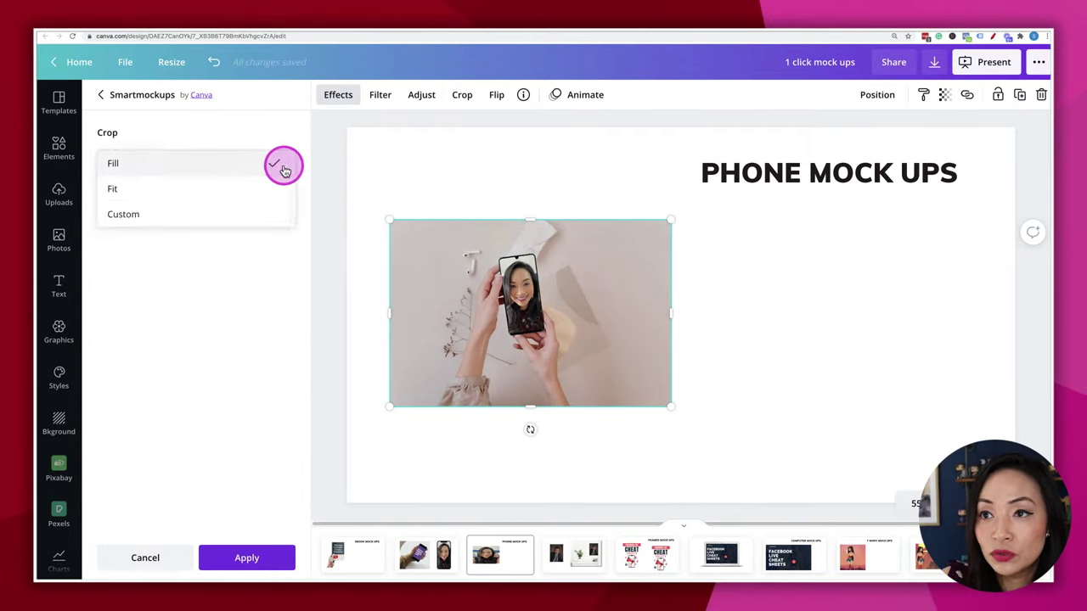
left_click(196, 216)
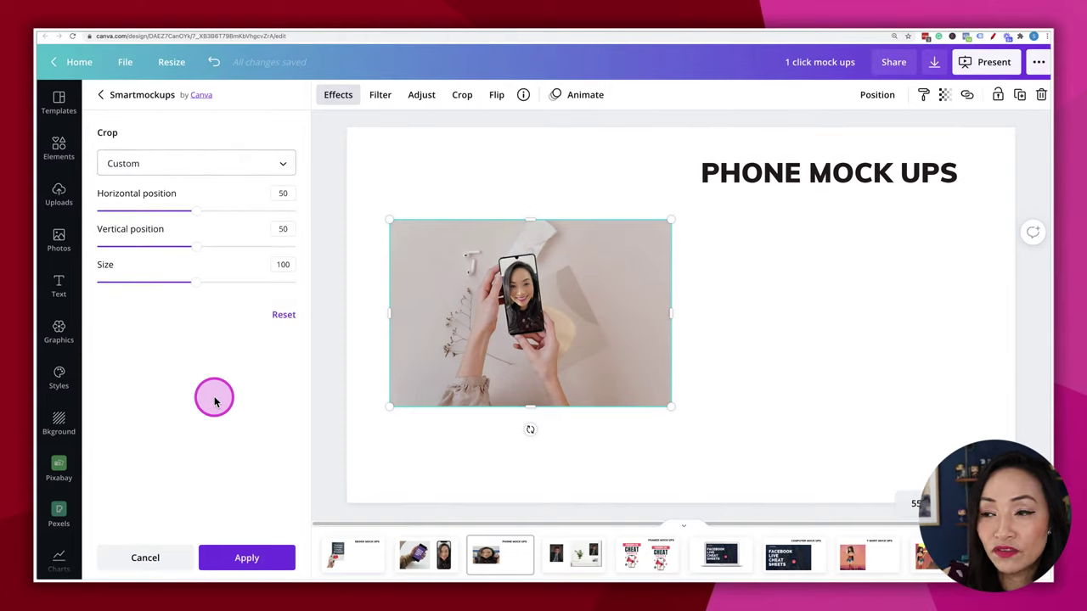
mouse_move(199, 281)
left_mouse_down()
mouse_move(189, 281)
mouse_move(226, 283)
mouse_move(170, 286)
mouse_move(196, 283)
left_mouse_up()
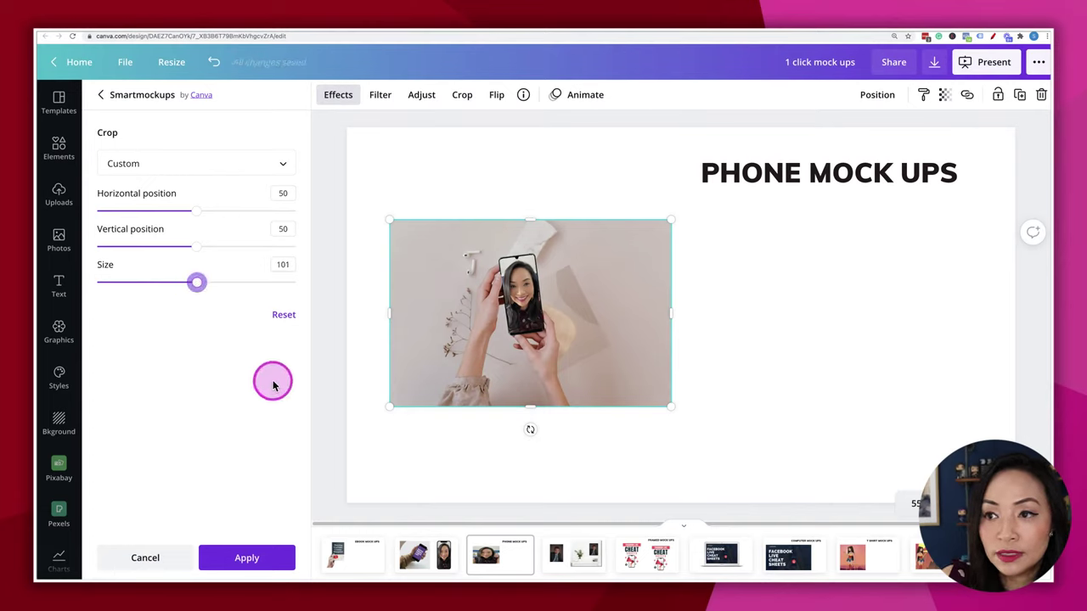
left_click(244, 557)
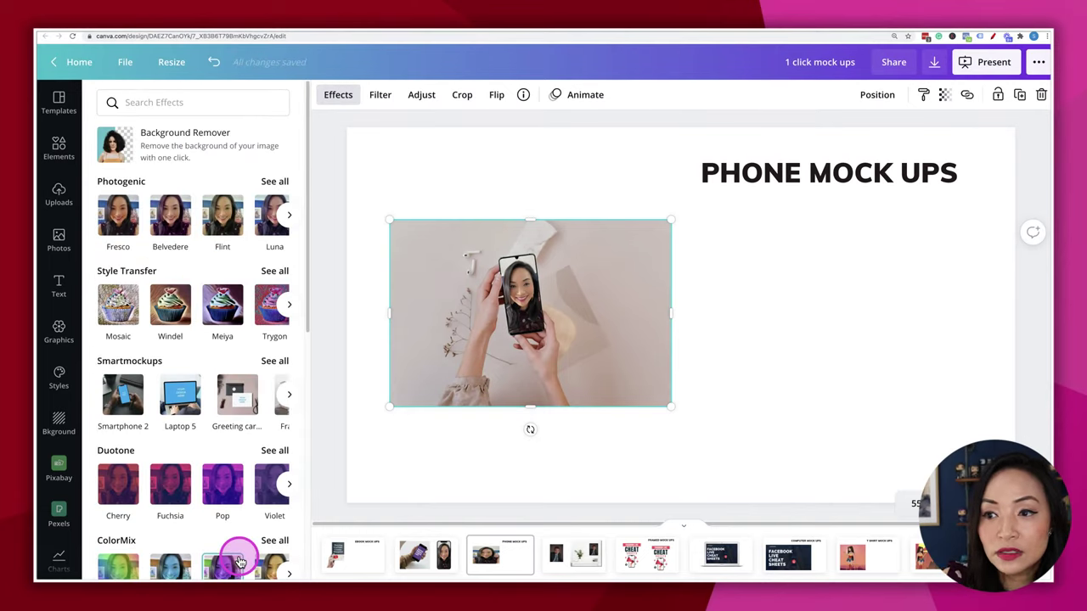
Step: Deselect the finished smartphone mockup on the PHONE MOCK UPS page
left_click(609, 435)
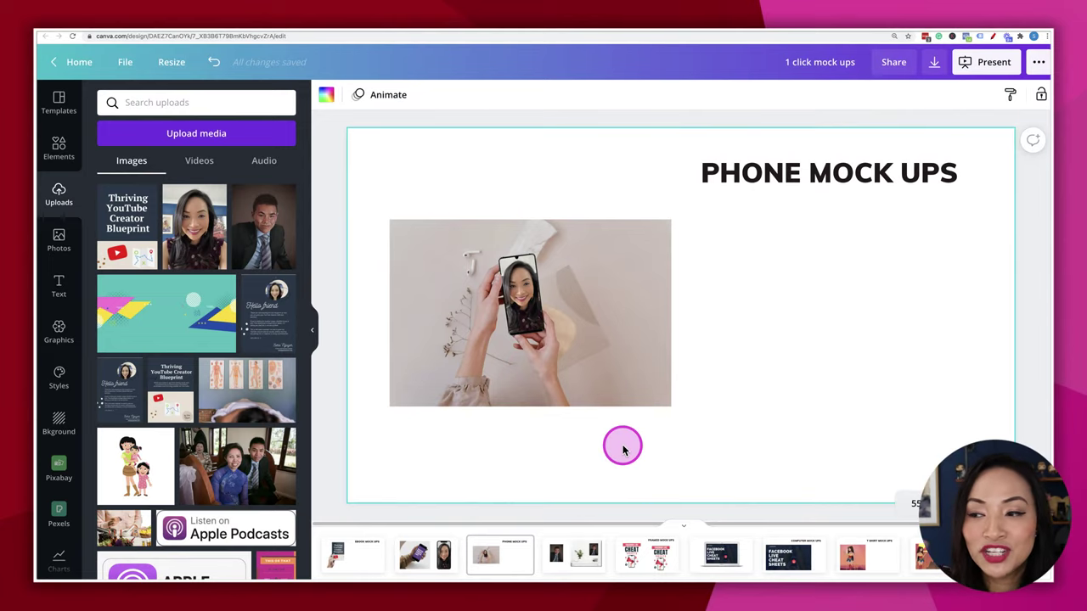
Step: Go to page 4, showing the framed portrait mockup above a white sideboard
left_click(575, 558)
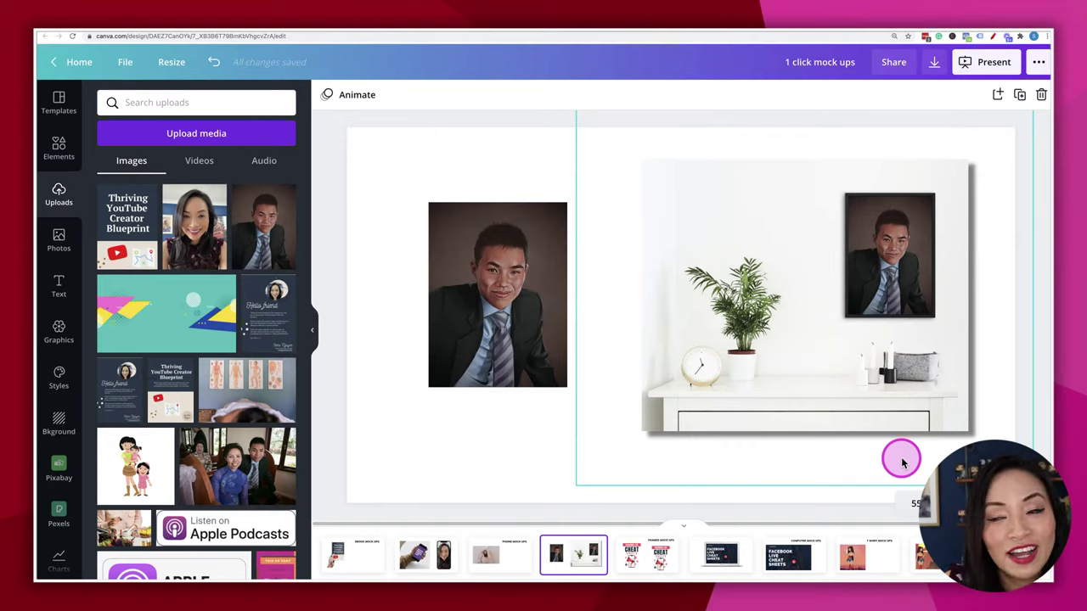
Step: On the FRAMED MOCK UPS page, preview the left cheat-sheet image as a hanging-poster Smartmockup
left_click(645, 553)
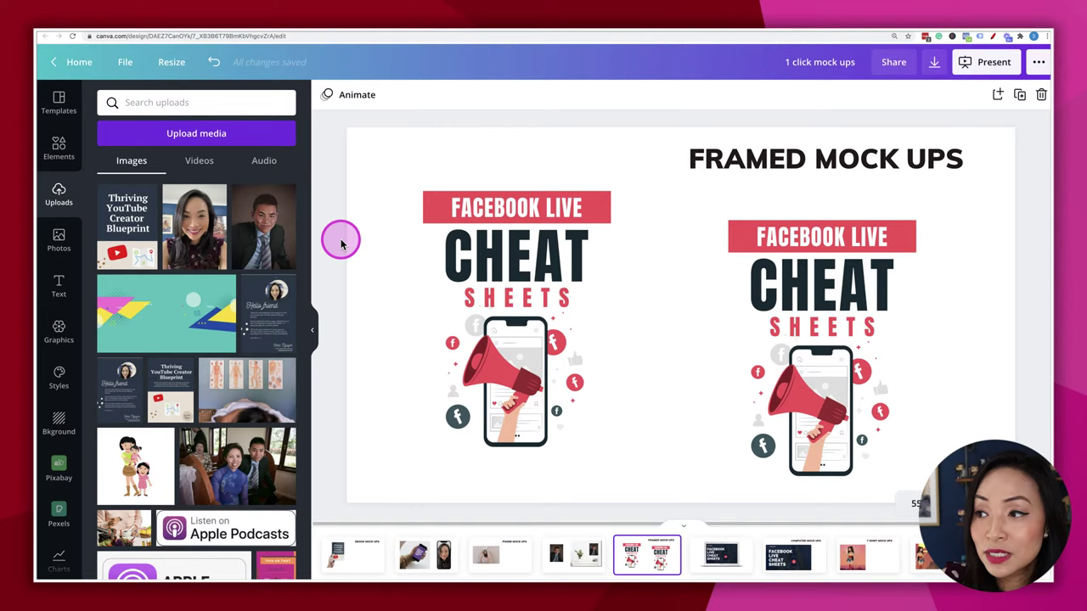
left_click(755, 328)
left_click(537, 310)
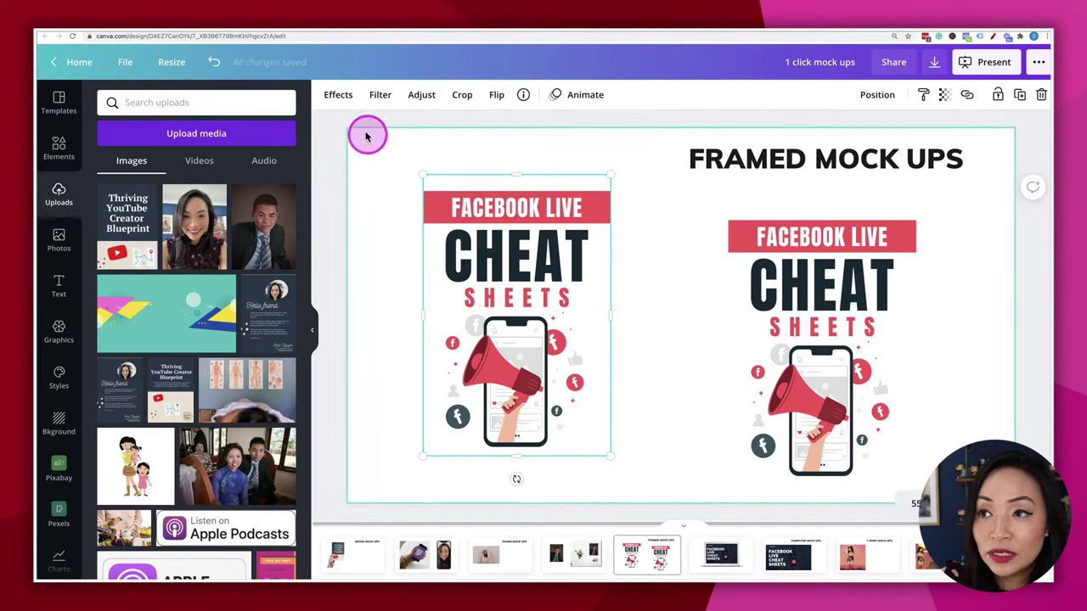
left_click(340, 97)
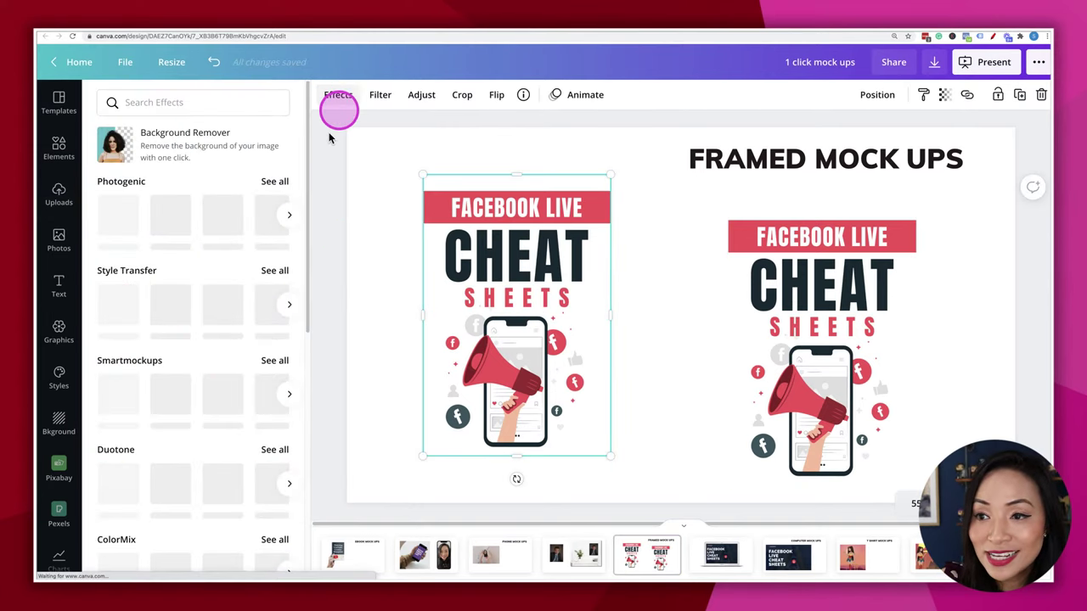
left_click(274, 360)
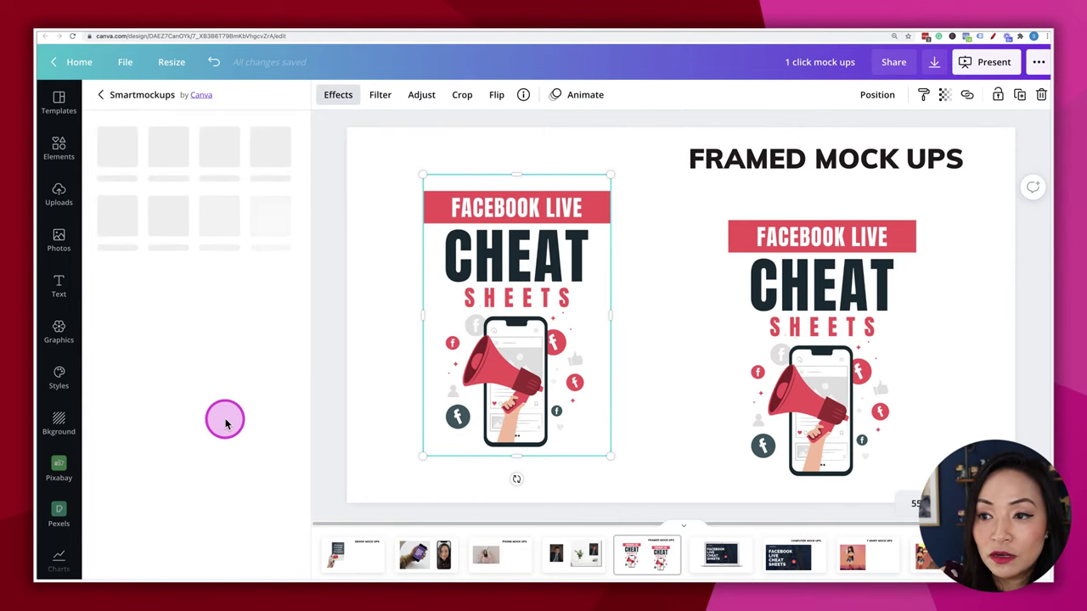
scroll(223, 423, "down", 15)
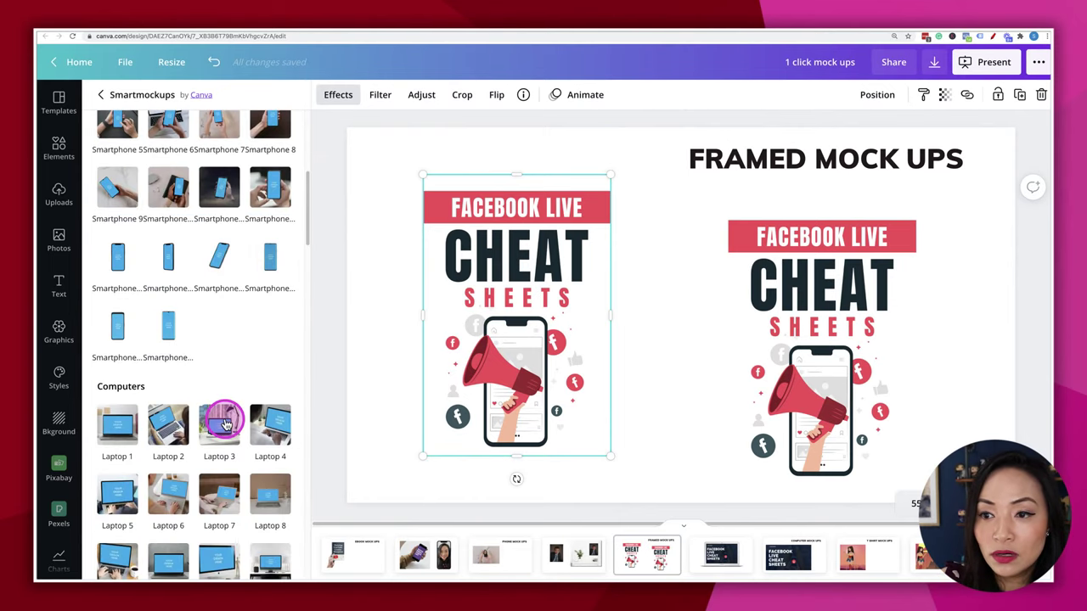
scroll(223, 423, "down", 2)
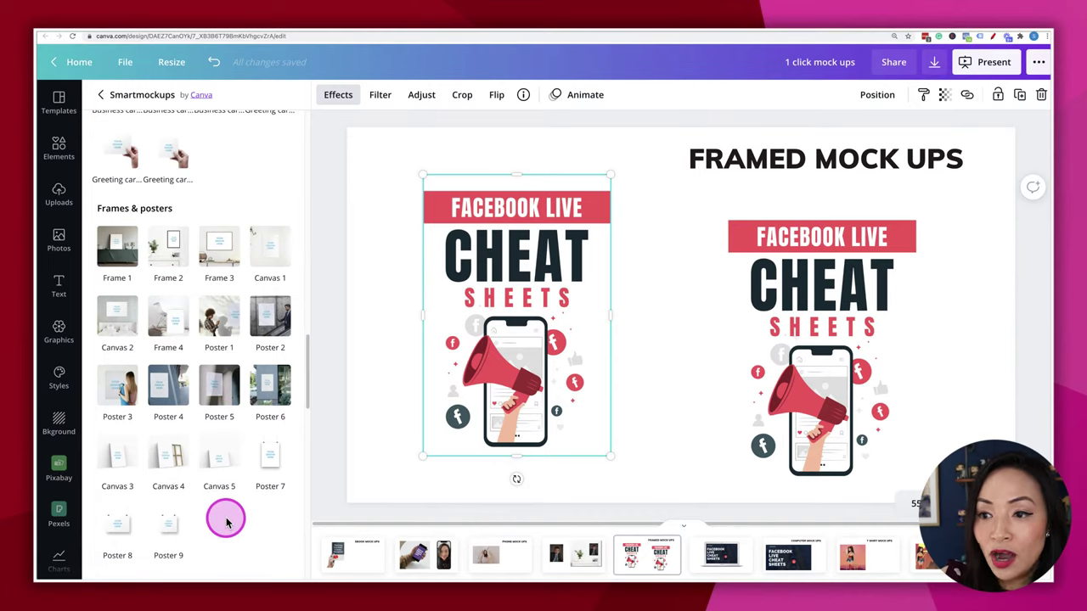
scroll(226, 509, "down", 1)
left_click(270, 447)
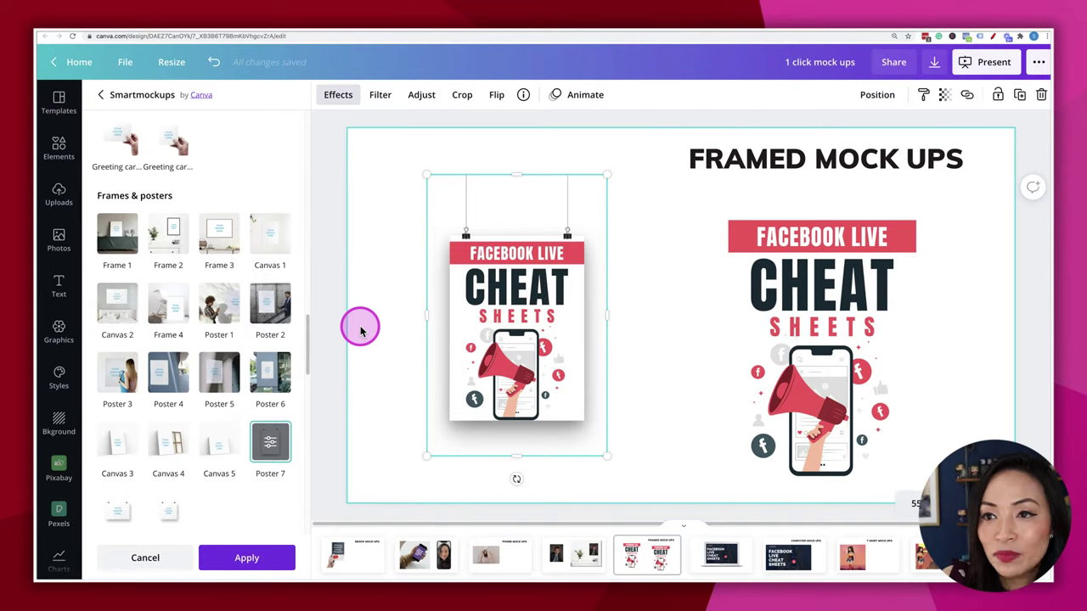
Step: Try Frame 2 and canvas-print mockups, then apply Canvas 3 and deselect
left_click(163, 236)
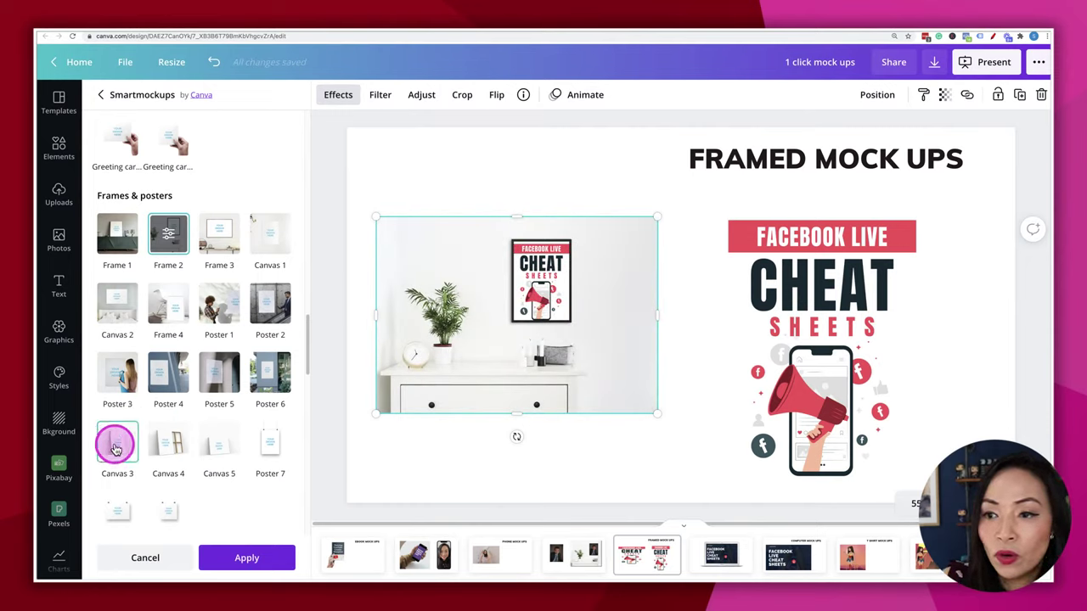
left_click(169, 446)
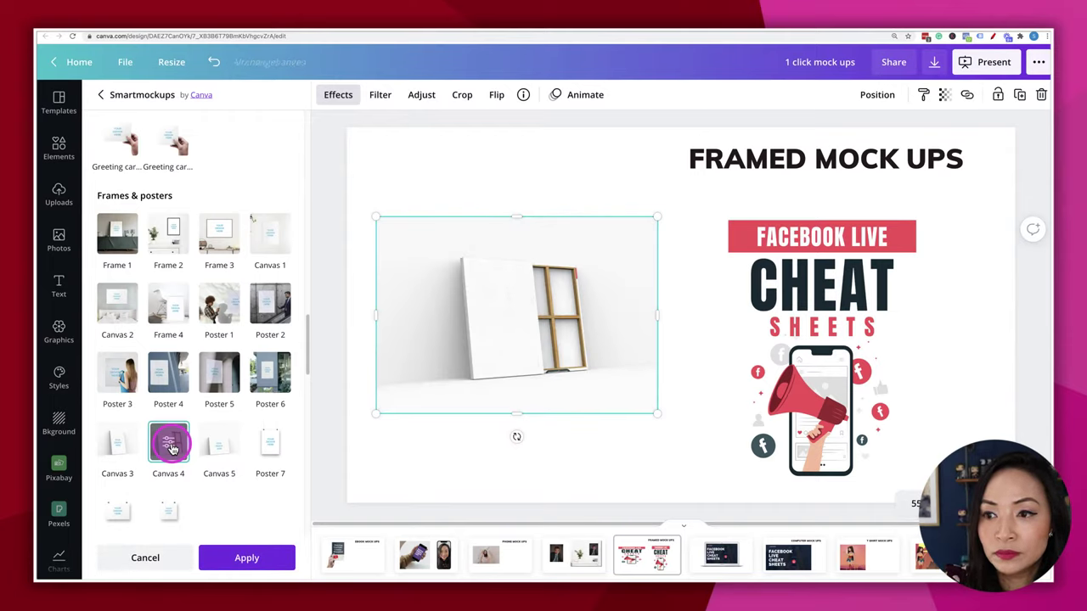
left_click(111, 444)
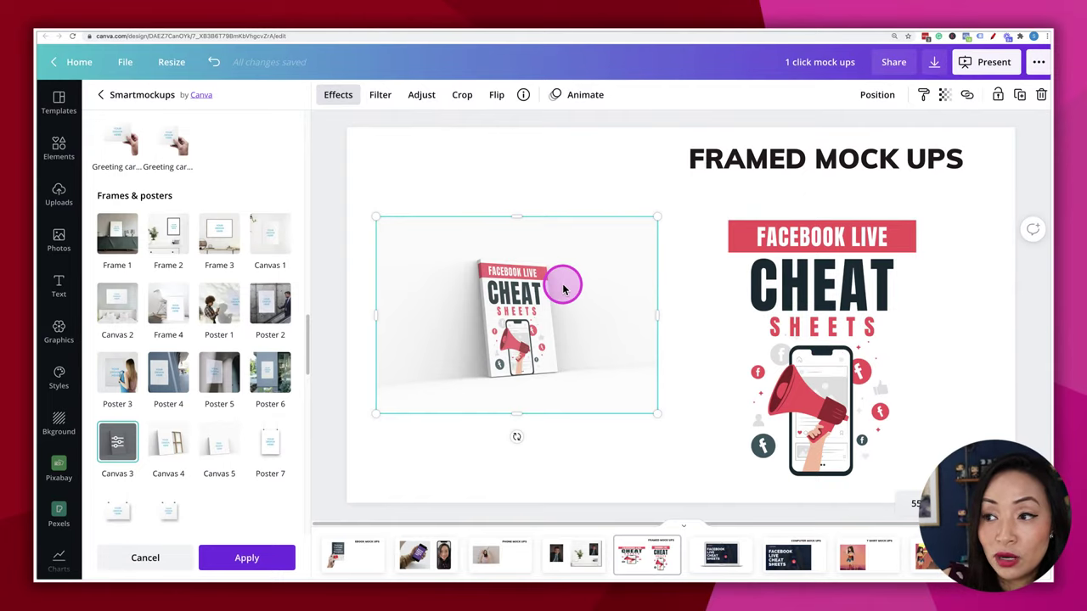
left_click(265, 557)
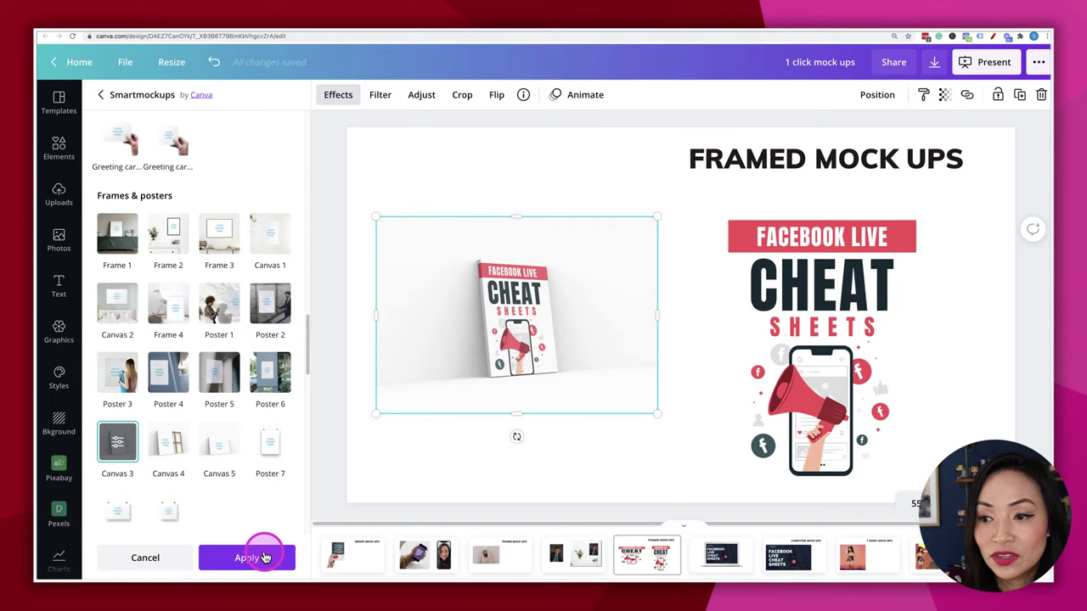
left_click(540, 458)
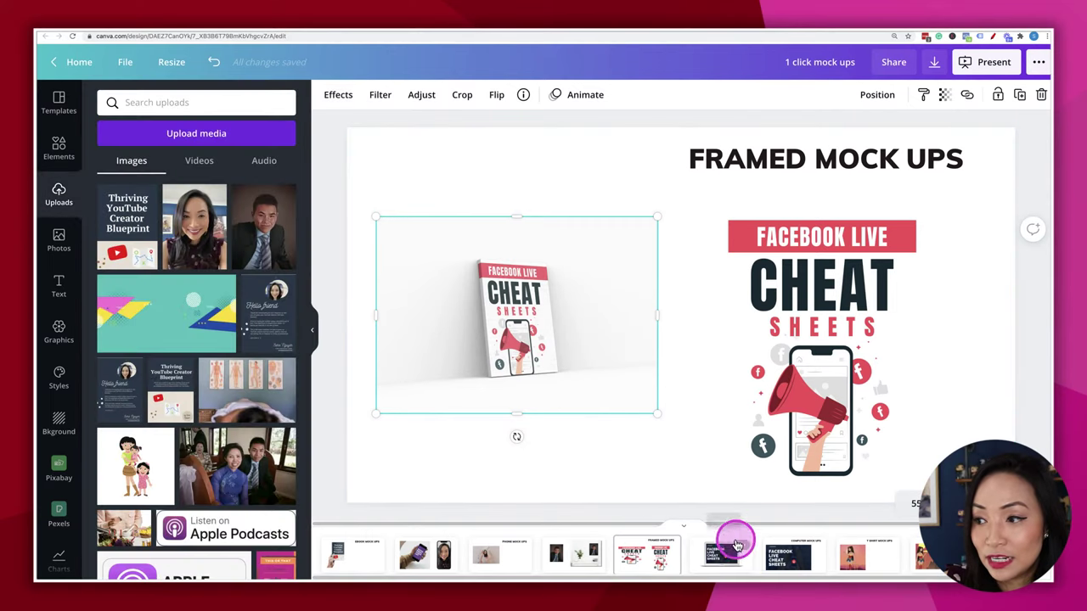
Step: Move from the laptop mockup page to COMPUTER MOCK UPS and select the Facebook Live Cheat Sheets image
left_click(716, 556)
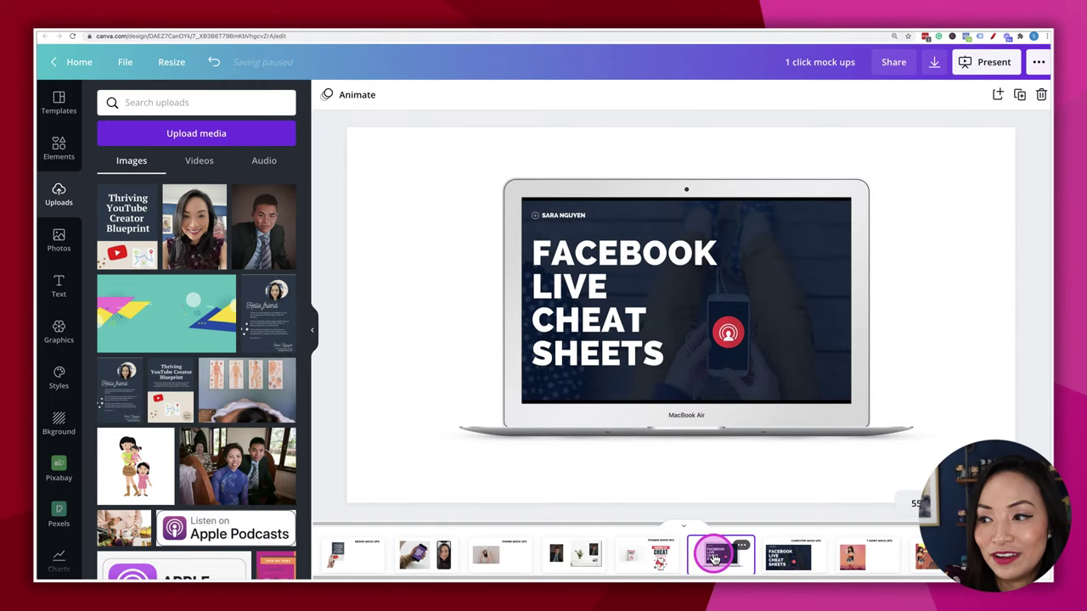
left_click(788, 556)
left_click(942, 422)
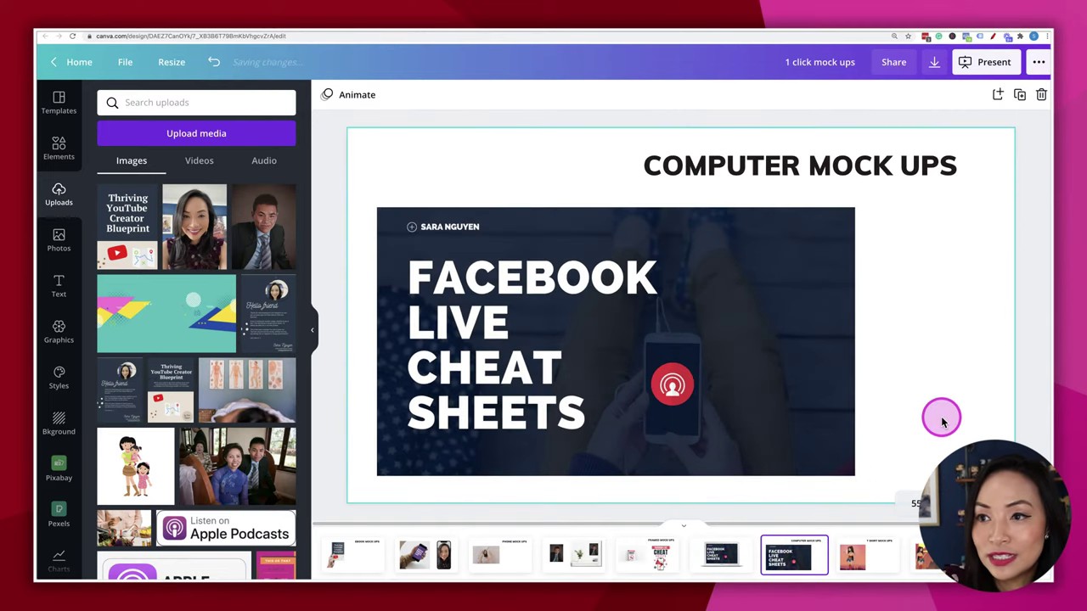
left_click(602, 337)
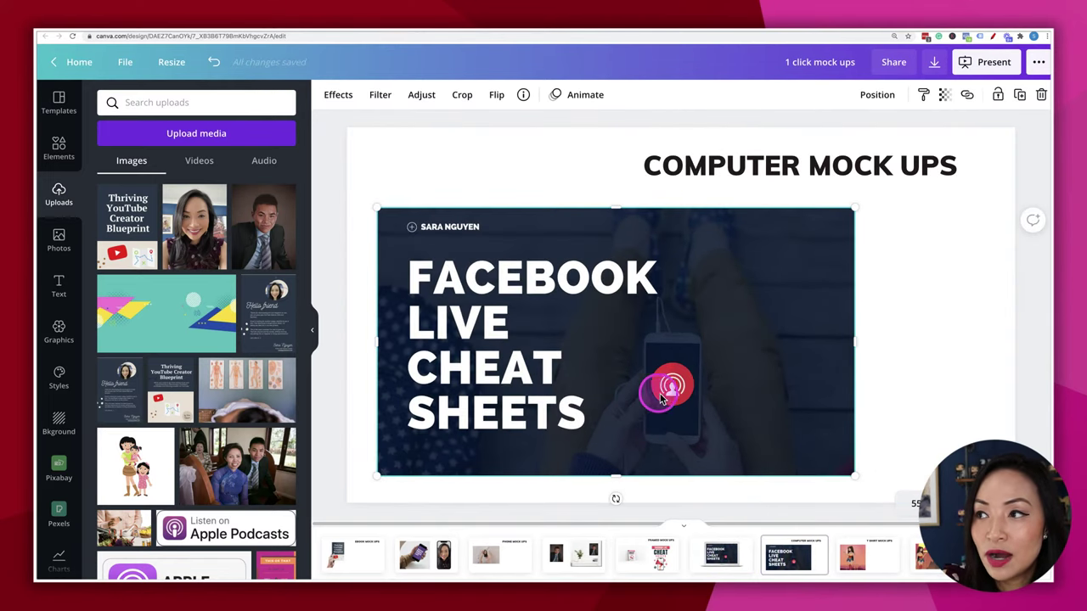
Step: Preview Desktop 8, then apply the Desktop 6 iMac Smartmockup to the cheat sheets image
left_click(338, 94)
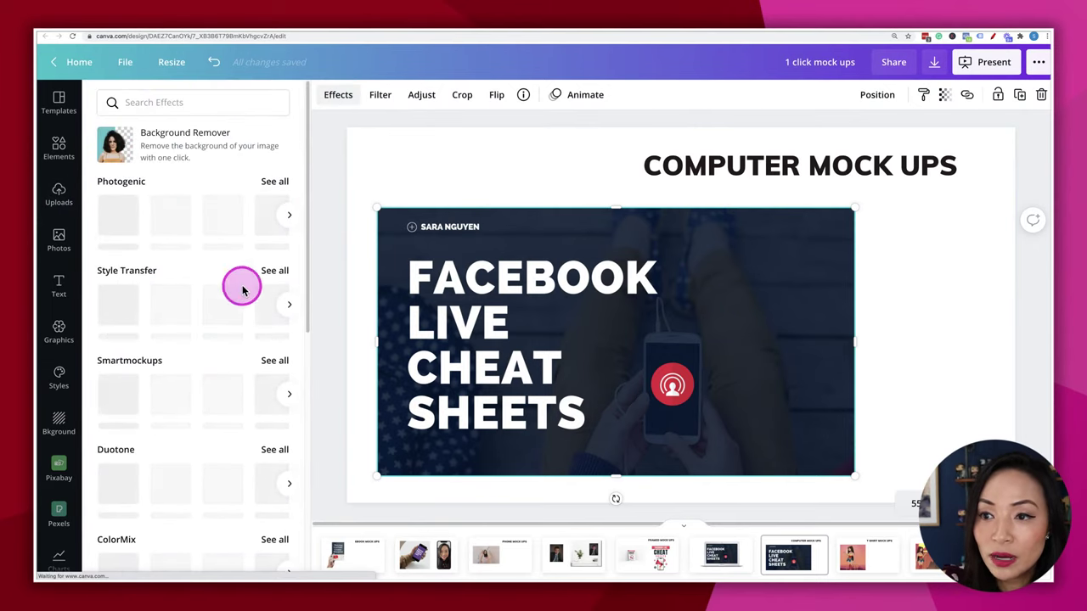
left_click(275, 361)
scroll(279, 366, "down", 5)
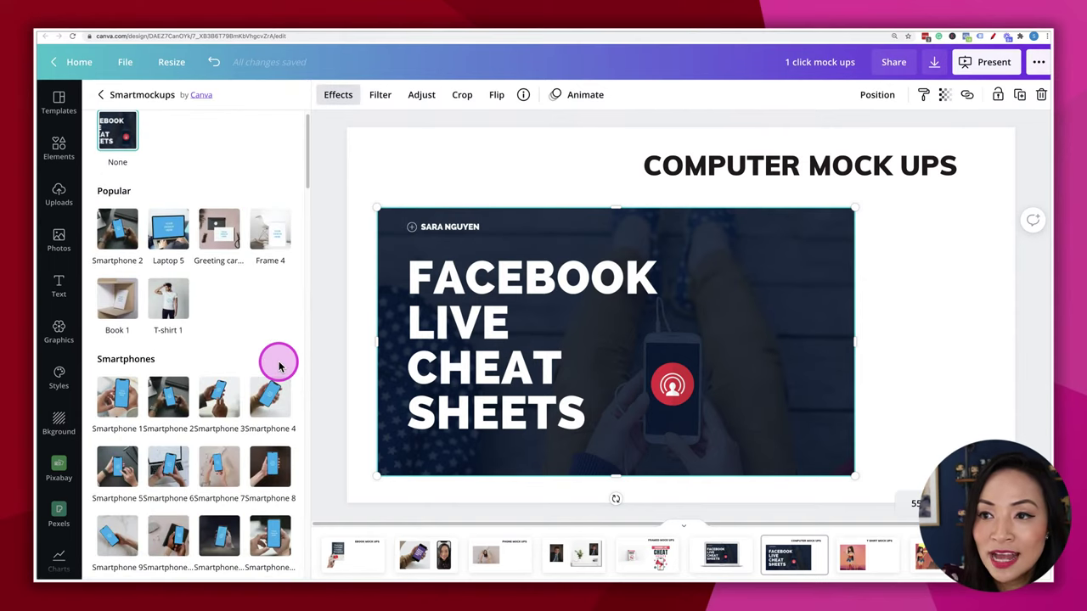
scroll(278, 366, "down", 4)
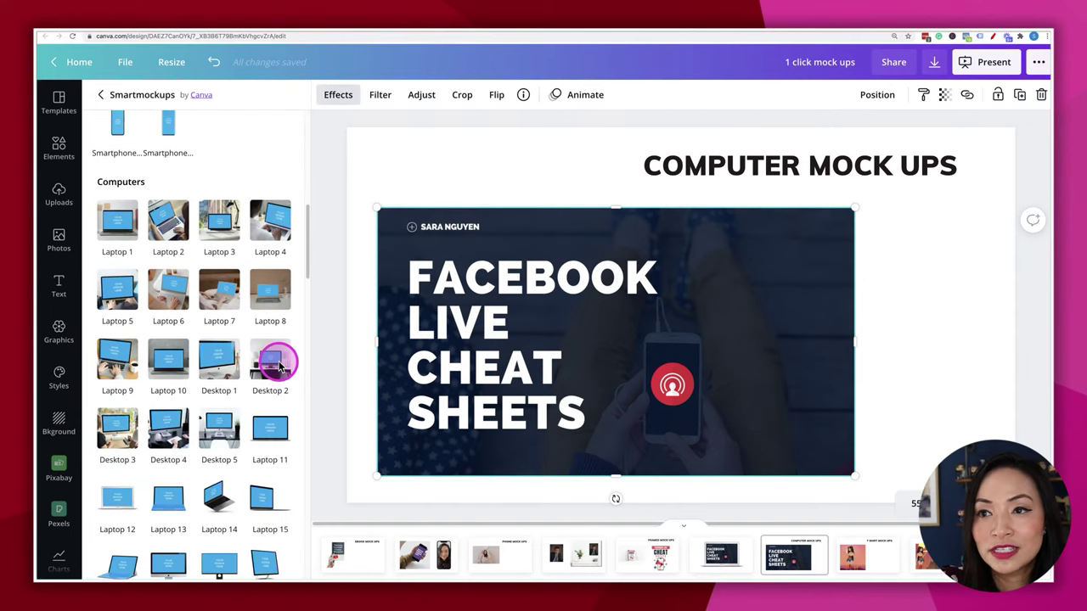
scroll(279, 367, "down", 1)
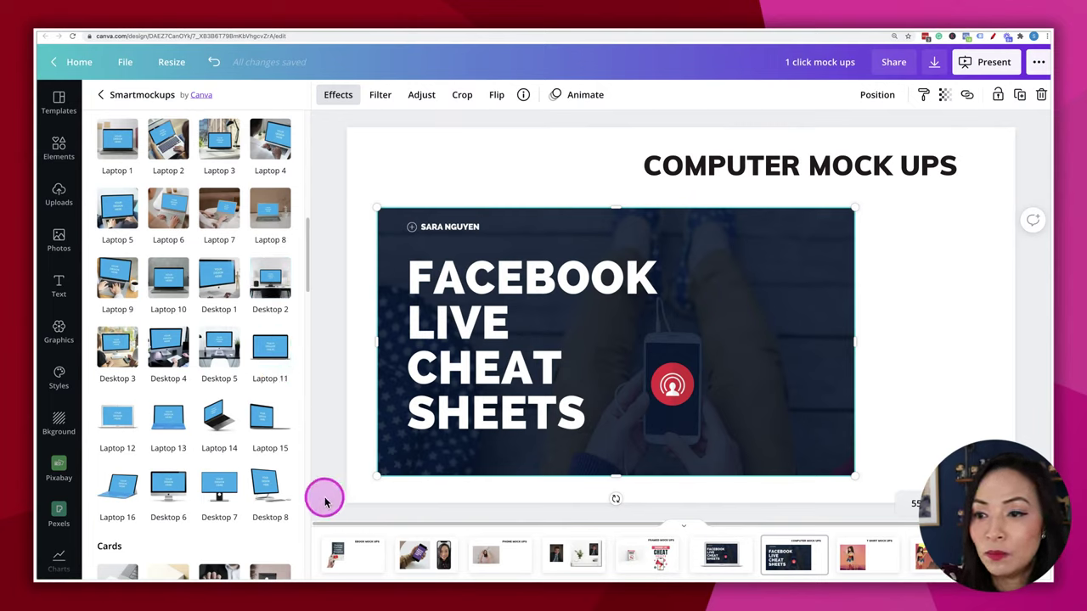
left_click(264, 488)
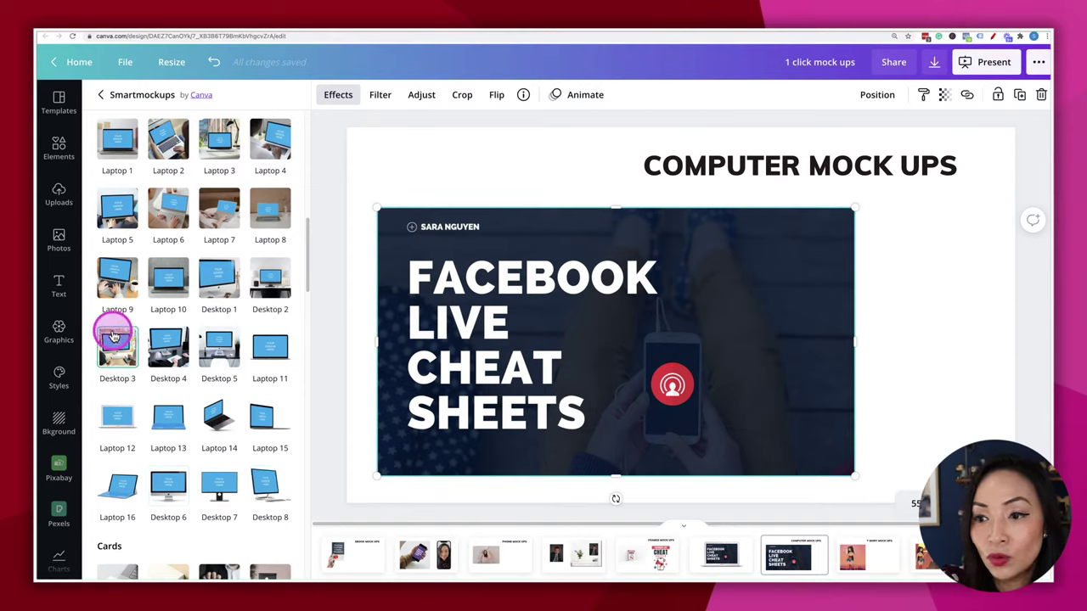
left_click(166, 488)
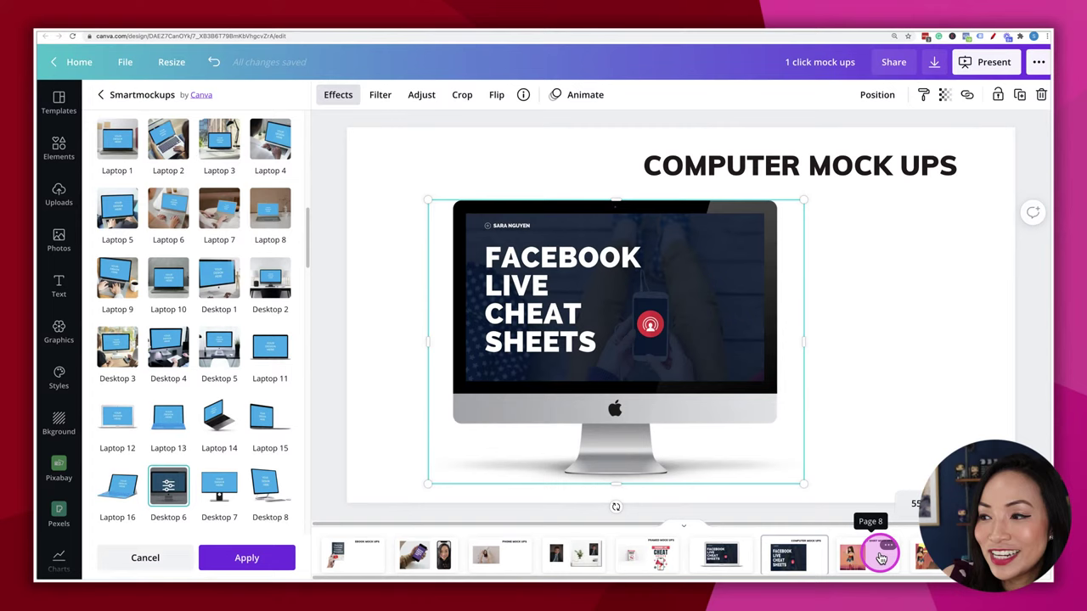
Step: Go to the T SHIRT MOCK UPS page and select the Wonder Woman illustration
left_click(881, 558)
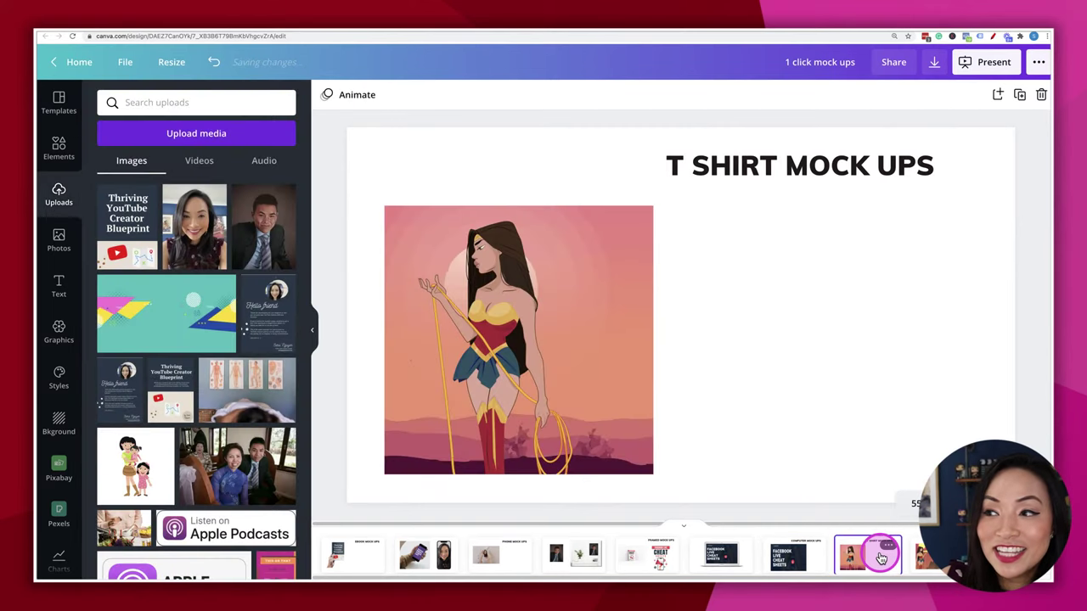
left_click(595, 454)
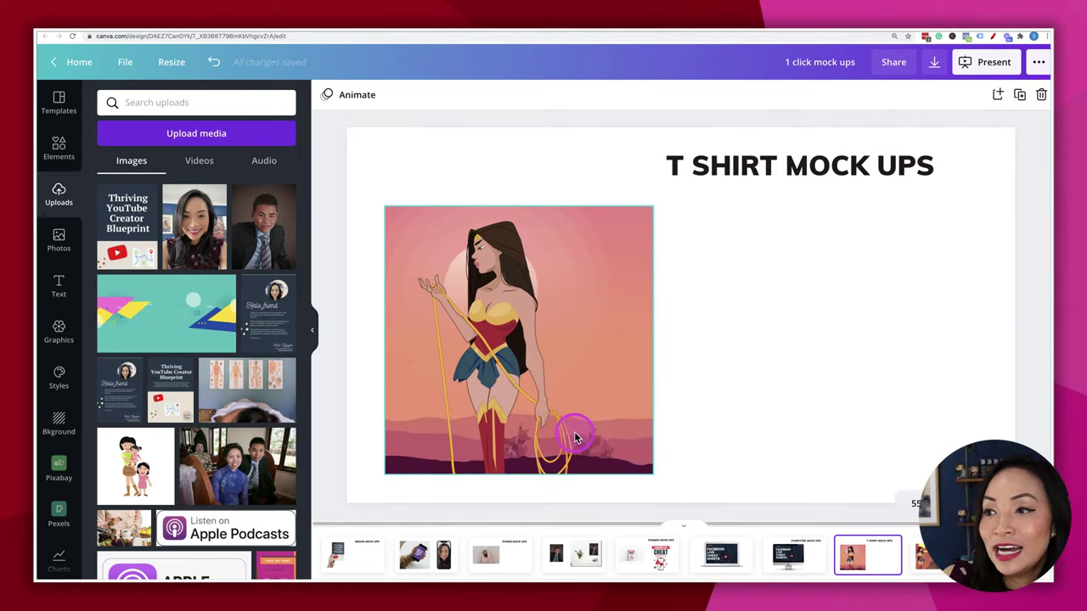
left_click(573, 435)
Step: Apply the Sweatshirt 3 Smartmockup from the Clothing section to the illustration
left_click(336, 97)
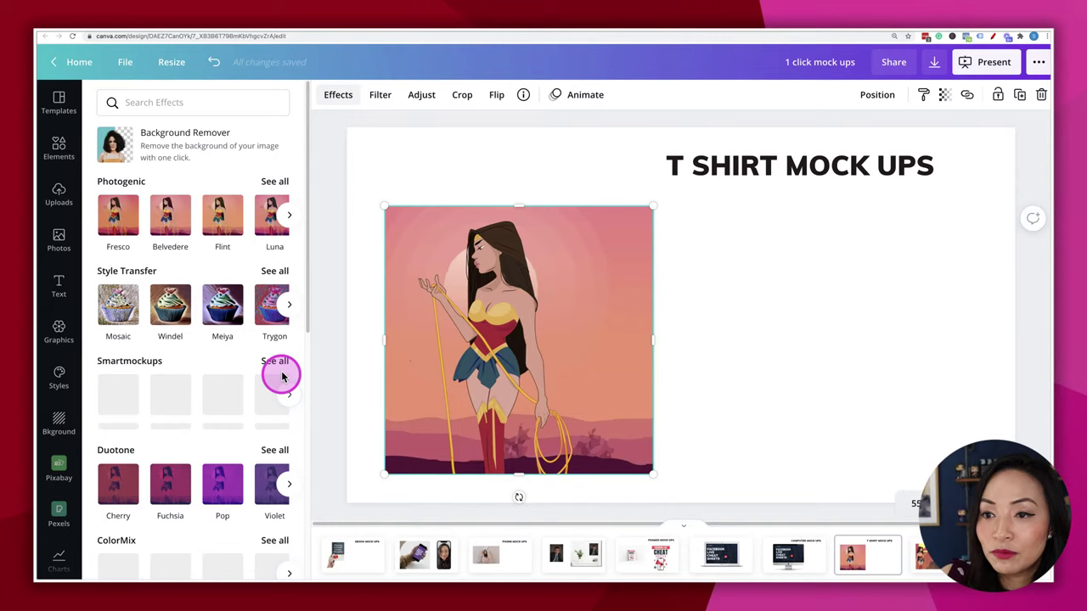
left_click(276, 363)
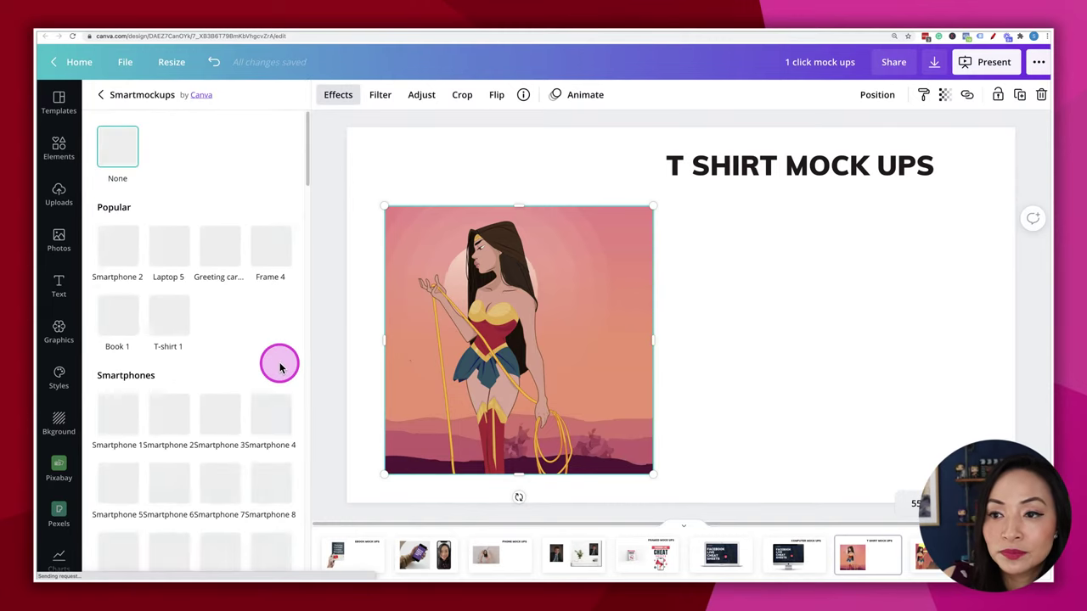
scroll(281, 367, "down", 3)
scroll(280, 367, "down", 15)
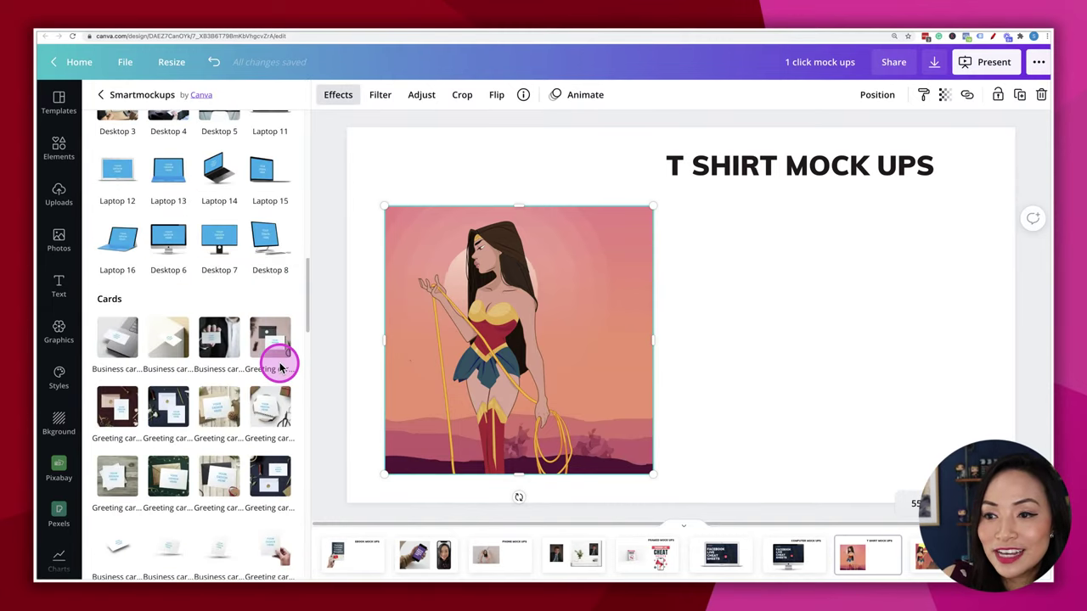
scroll(280, 367, "down", 6)
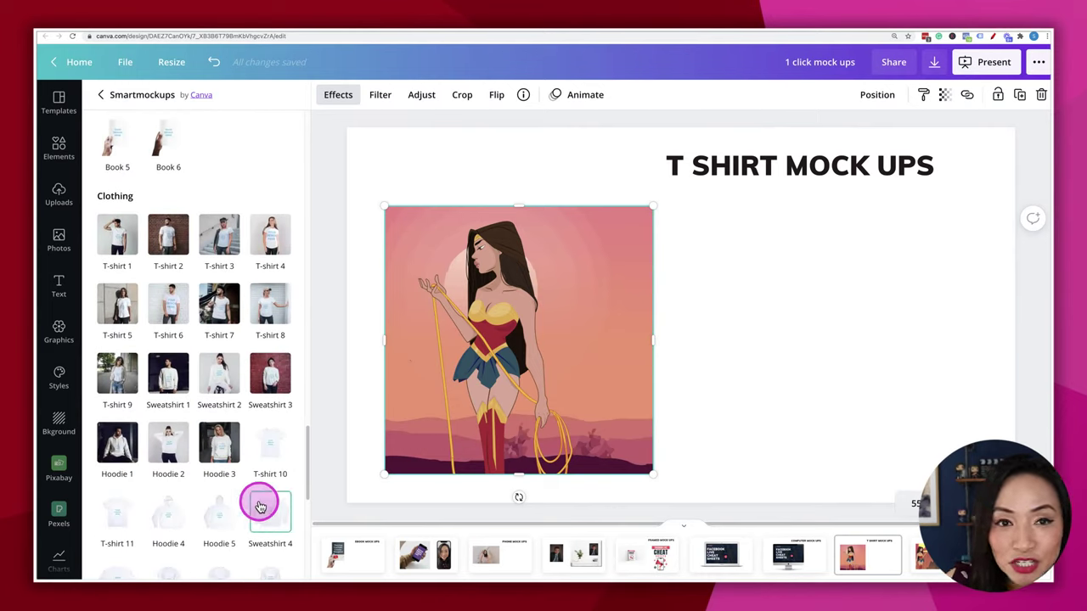
scroll(260, 506, "down", 2)
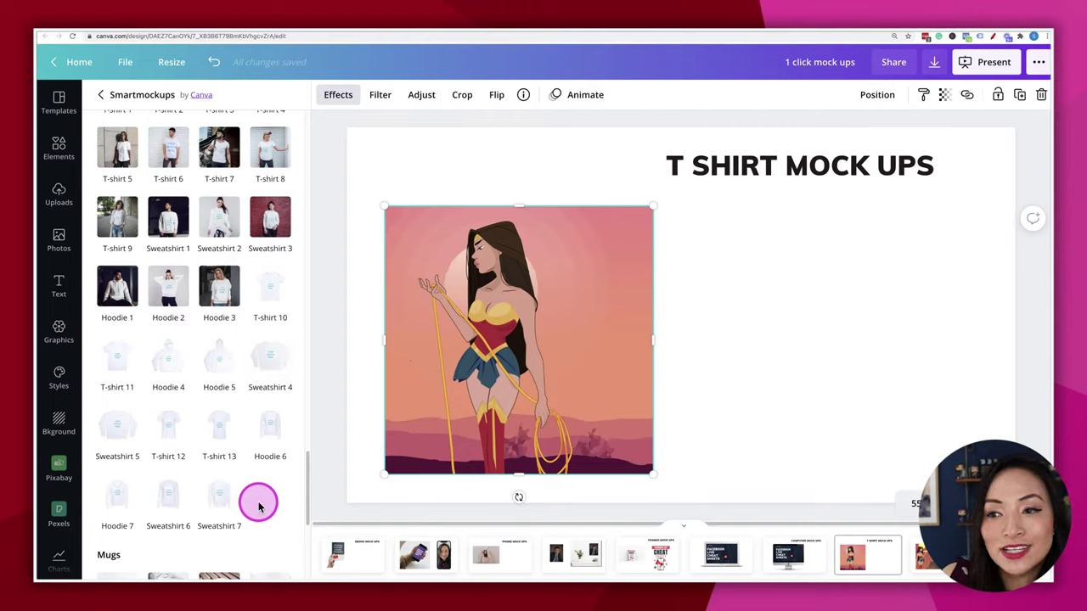
scroll(259, 506, "up", 2)
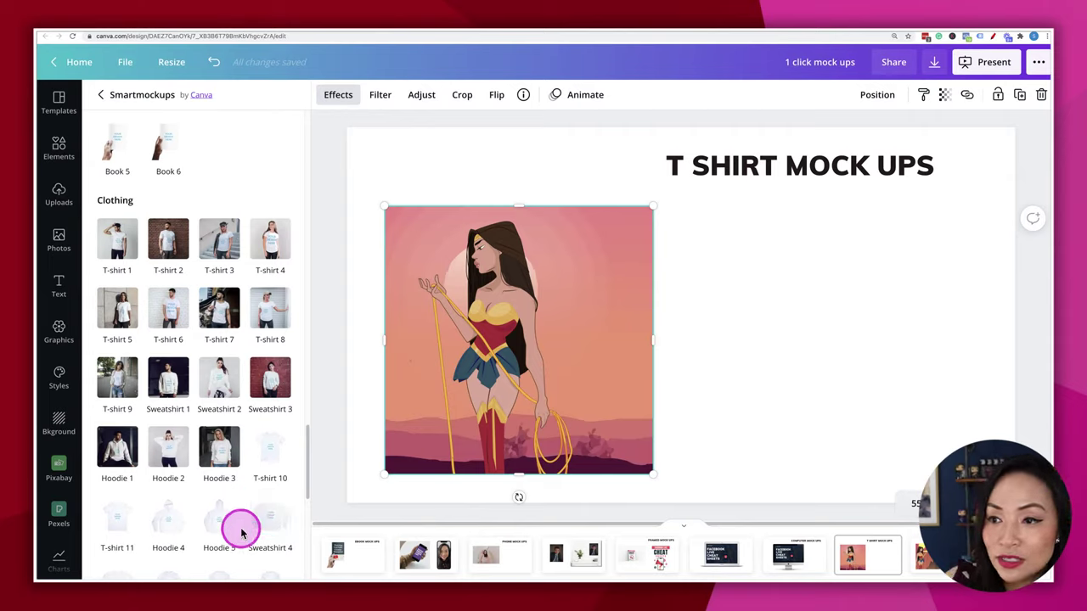
left_click(272, 386)
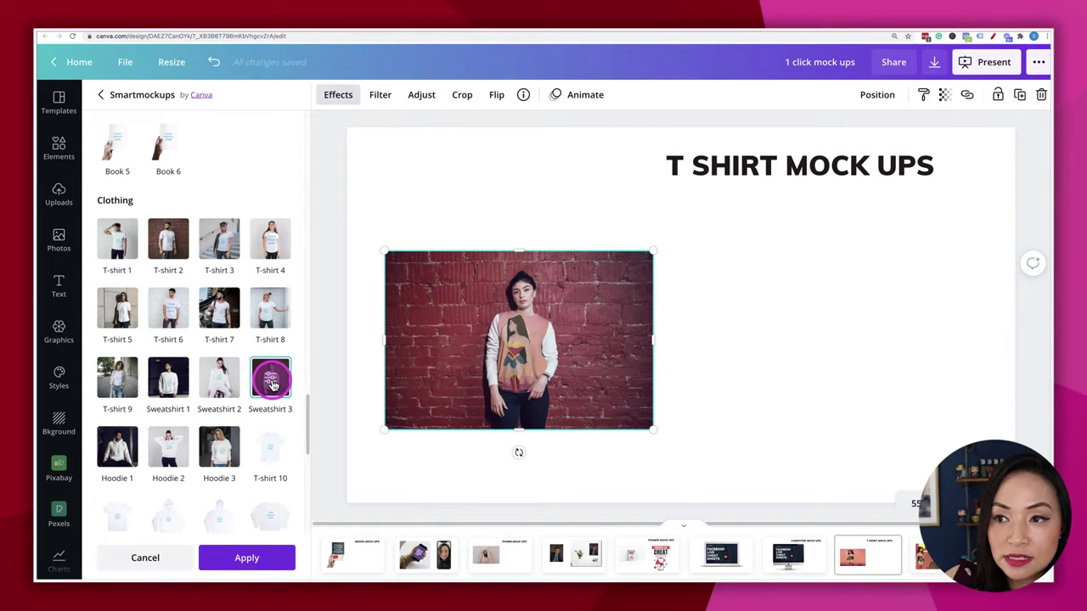
Step: Give the Sweatshirt 3 mockup a Custom crop with design size 111 and apply it
left_click(271, 382)
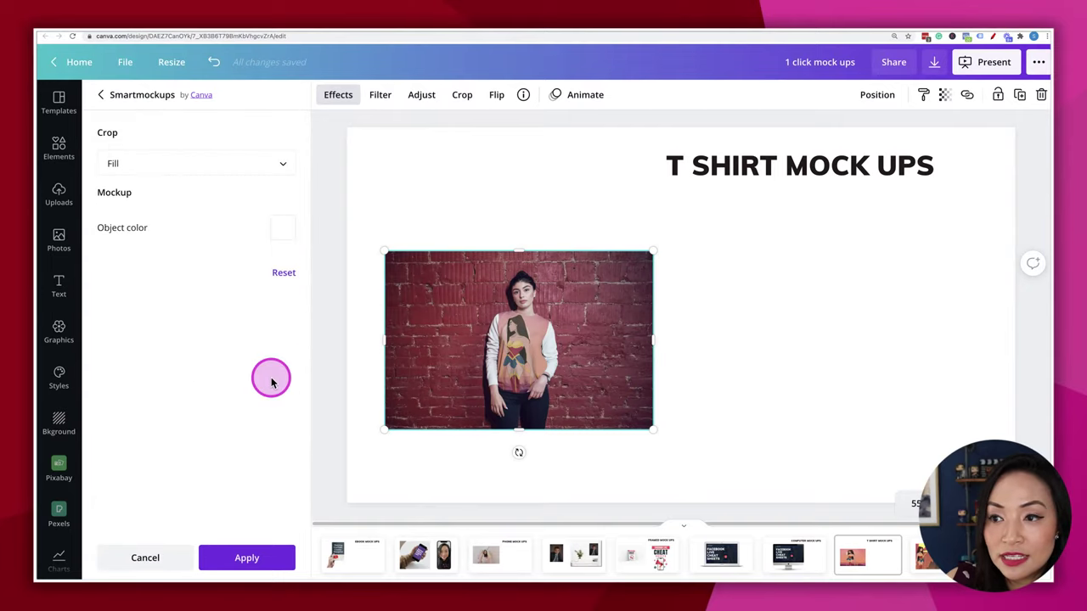
left_click(272, 163)
left_click(231, 214)
left_click(202, 285)
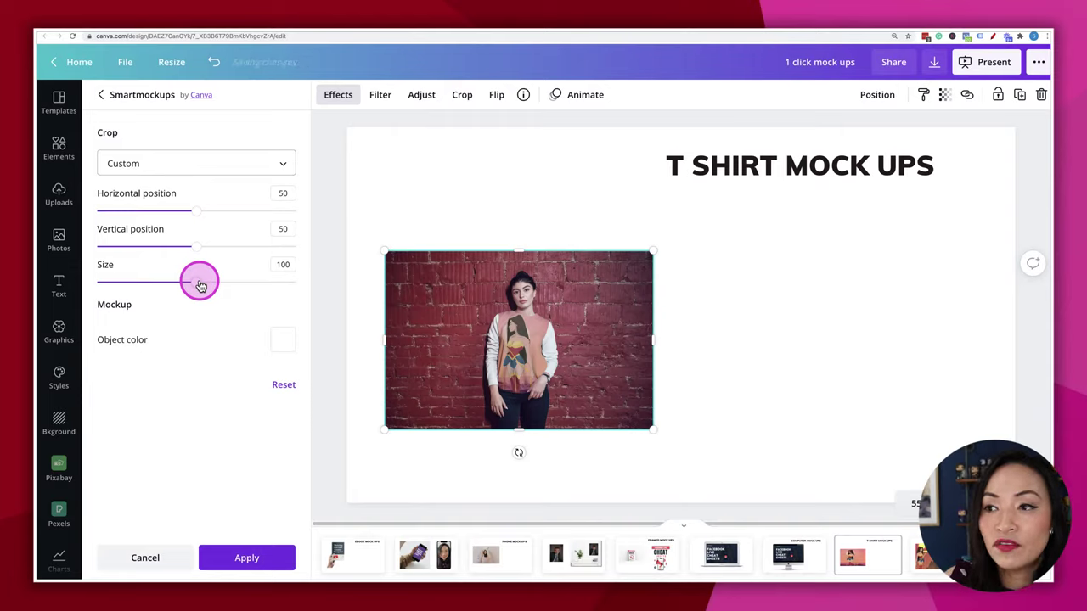
mouse_move(201, 285)
left_mouse_down()
mouse_move(161, 286)
mouse_move(207, 282)
left_mouse_up()
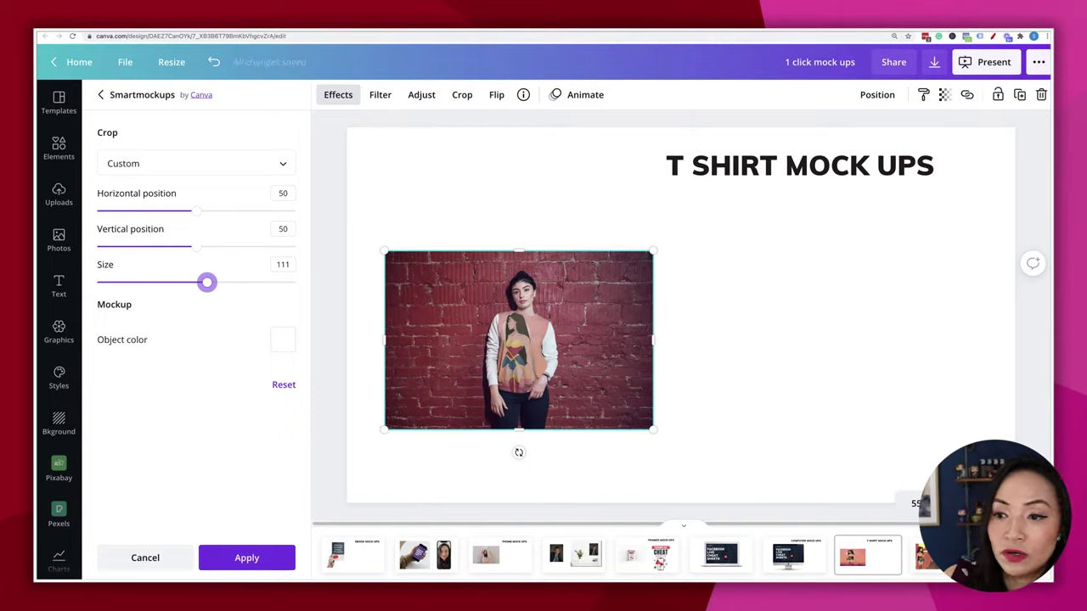
left_click(243, 557)
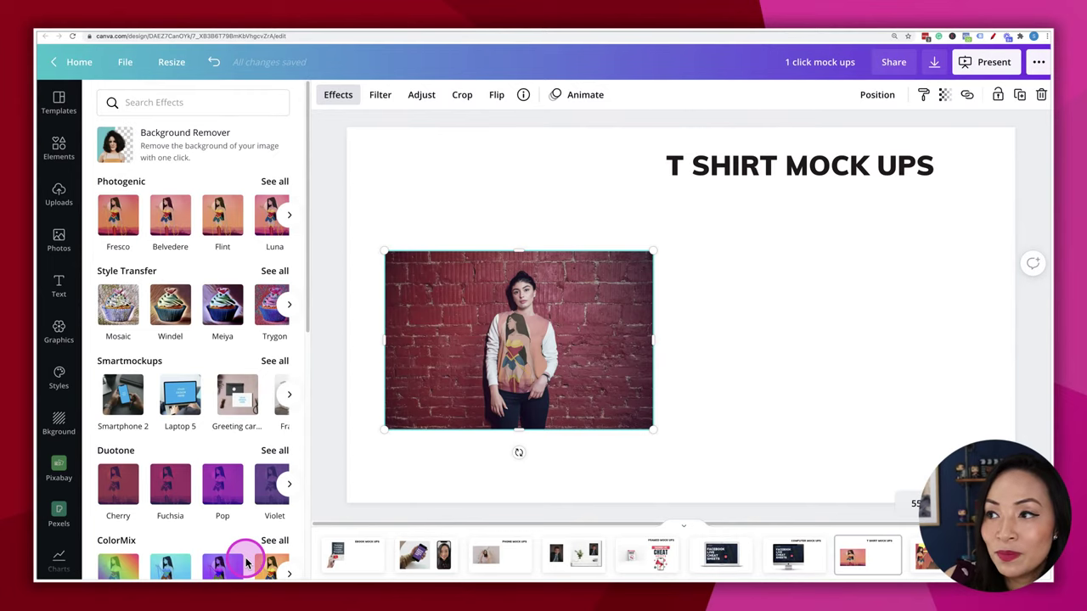
Step: On the MUG MOCK UPS page, show all Smartmockups for the Wonder Woman illustration
left_click(925, 556)
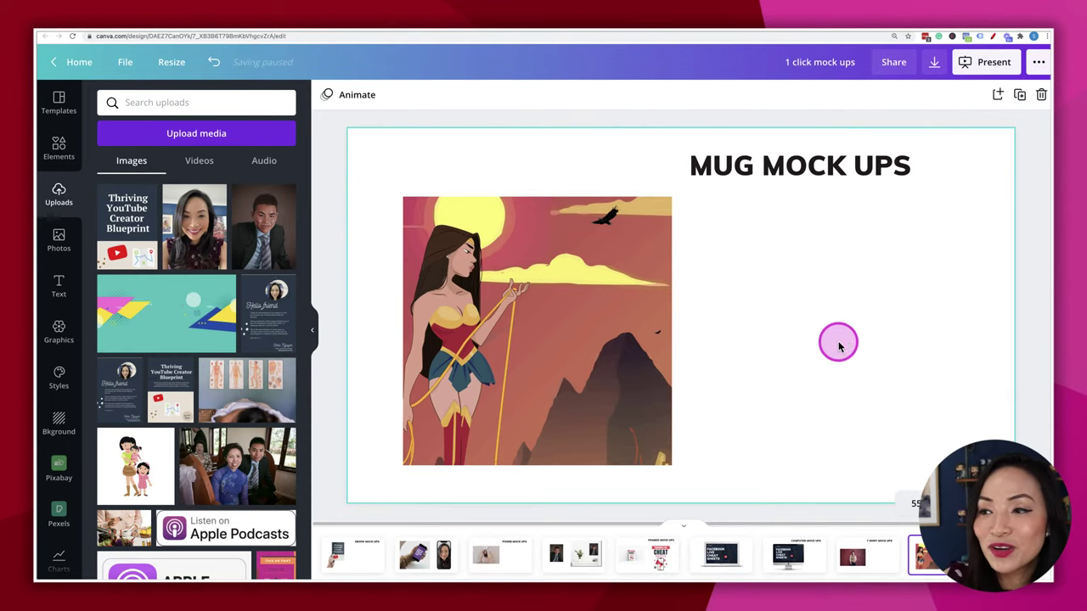
left_click(561, 362)
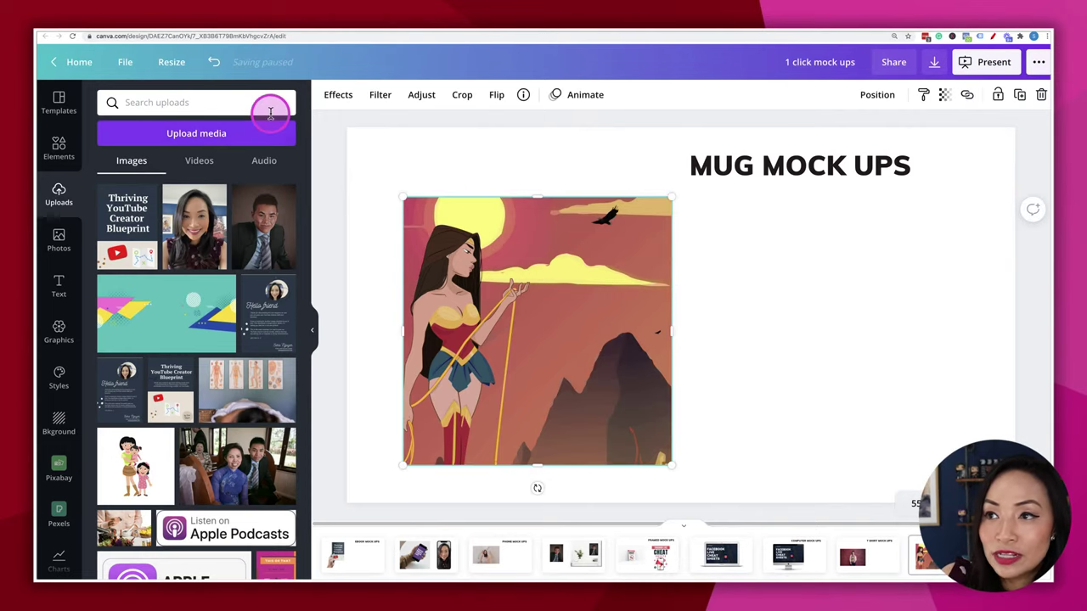
left_click(336, 94)
left_click(265, 362)
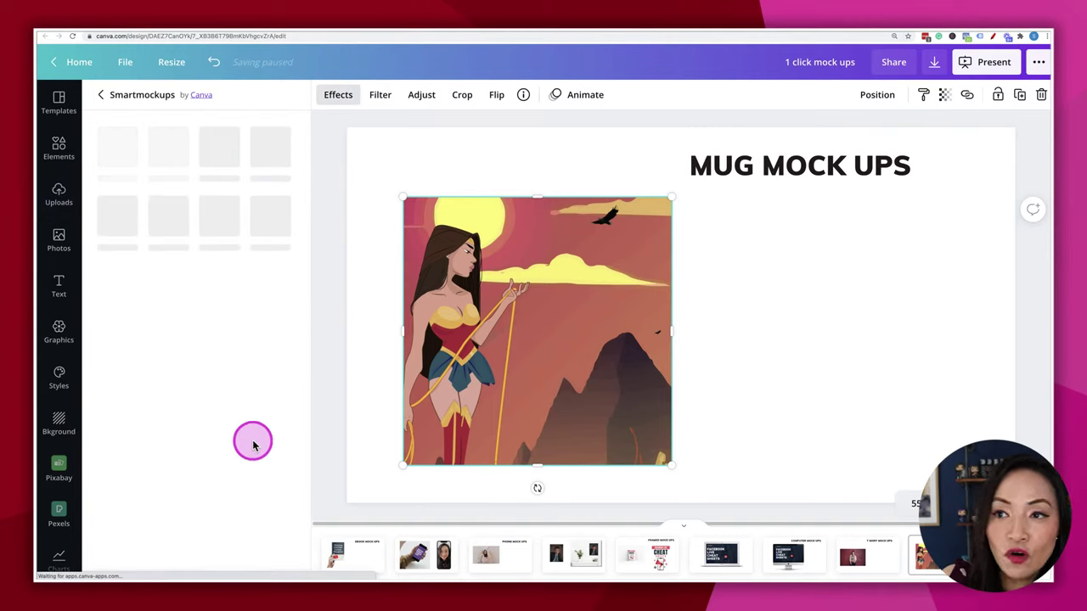
Step: Reopen the full Smartmockups list and scroll down to the Mugs choices
scroll(246, 458, "down", 5)
scroll(244, 465, "up", 5)
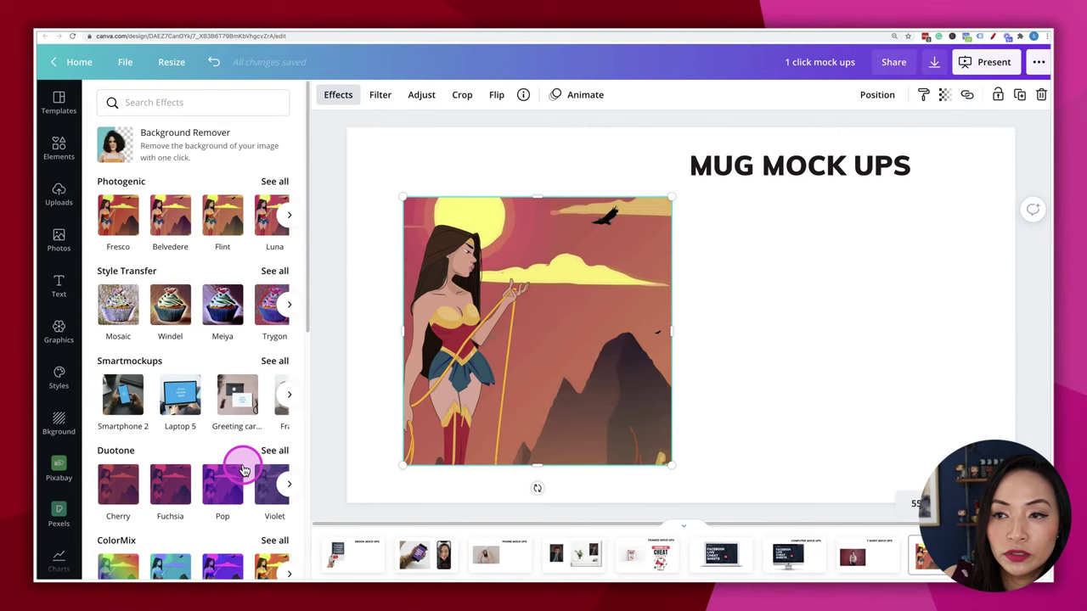
left_click(275, 362)
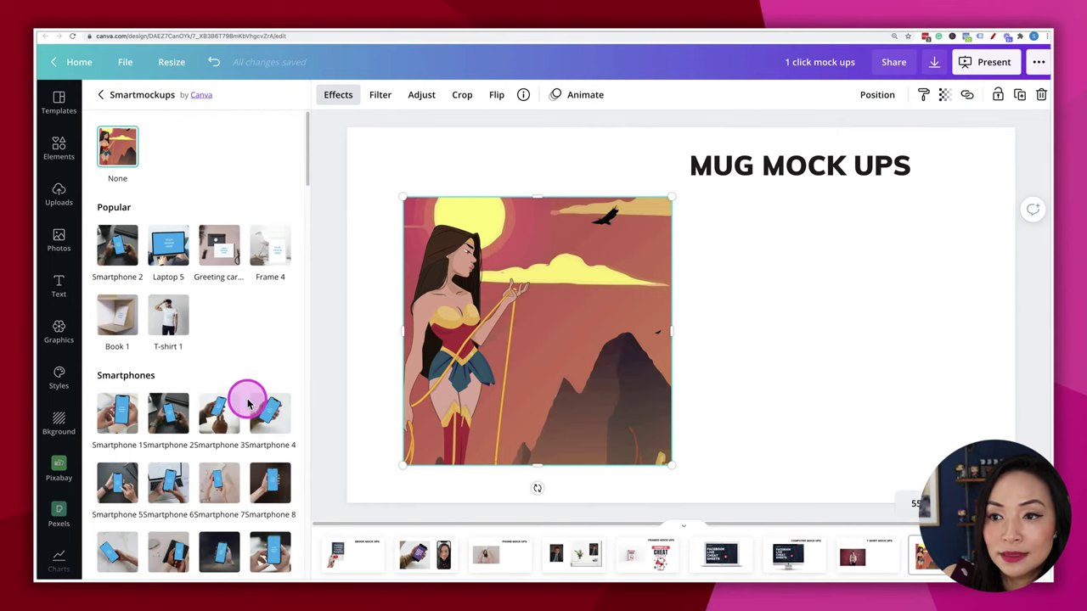
scroll(248, 404, "down", 10)
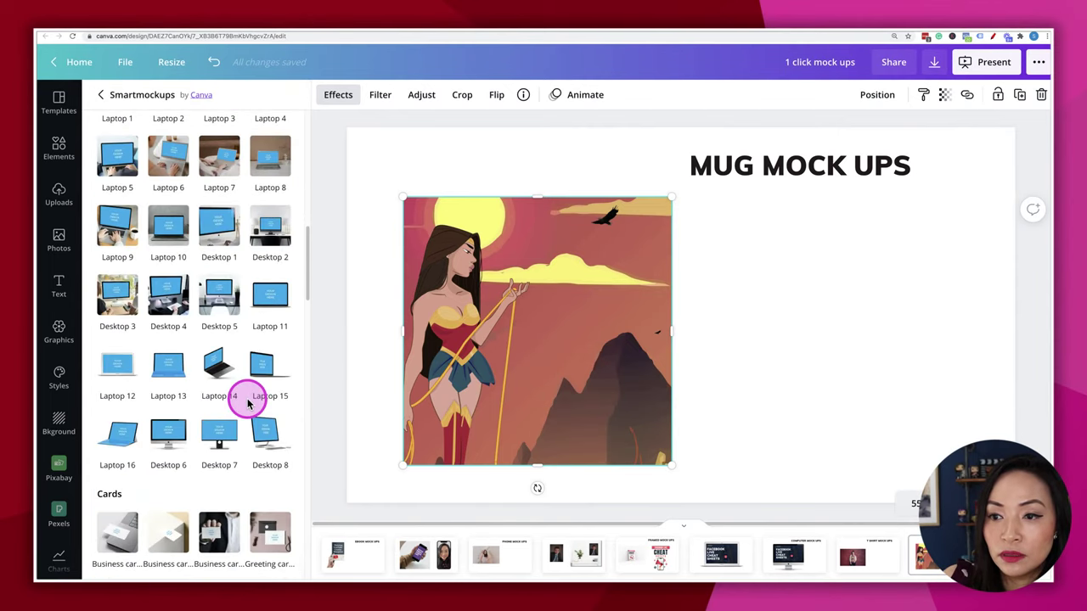
scroll(248, 404, "down", 10)
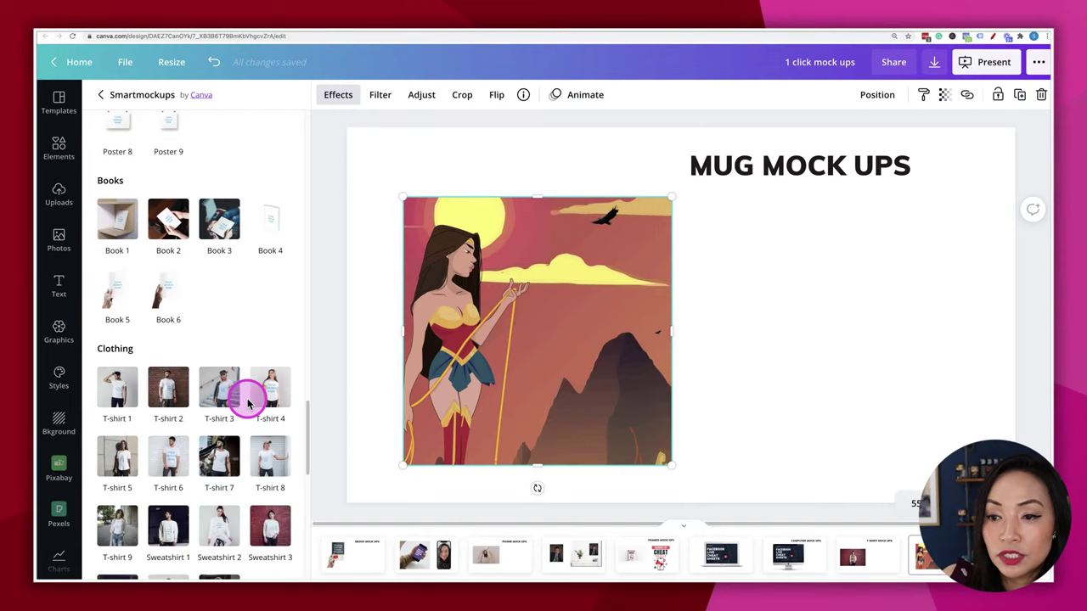
scroll(246, 399, "down", 6)
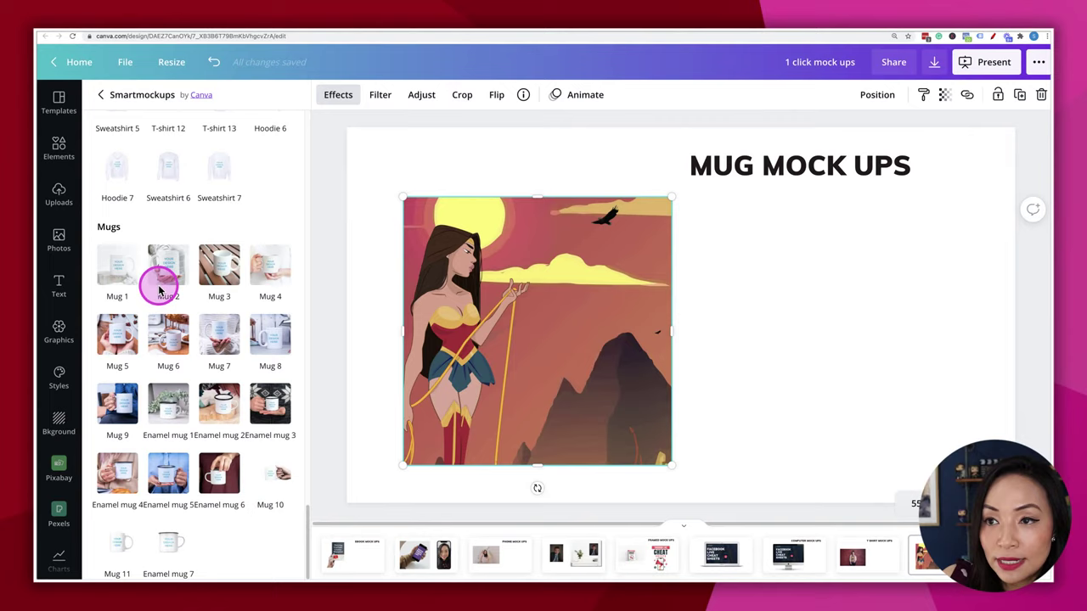
left_click(165, 481)
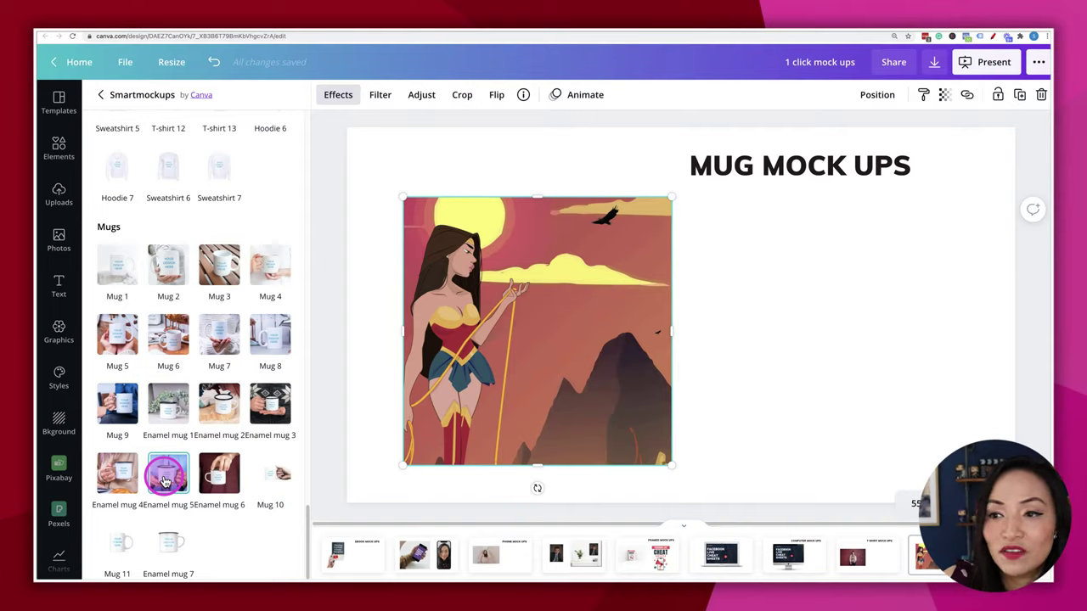
Step: Try Enamel mug 3 and Mug 9, then put the illustration on the white Mug 11
left_click(270, 410)
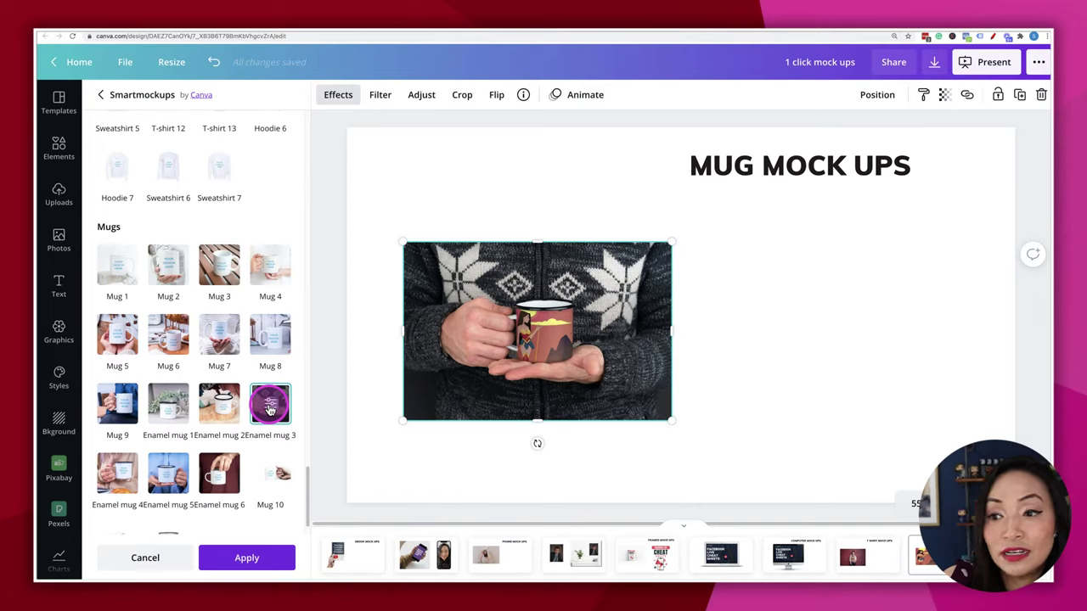
left_click(118, 406)
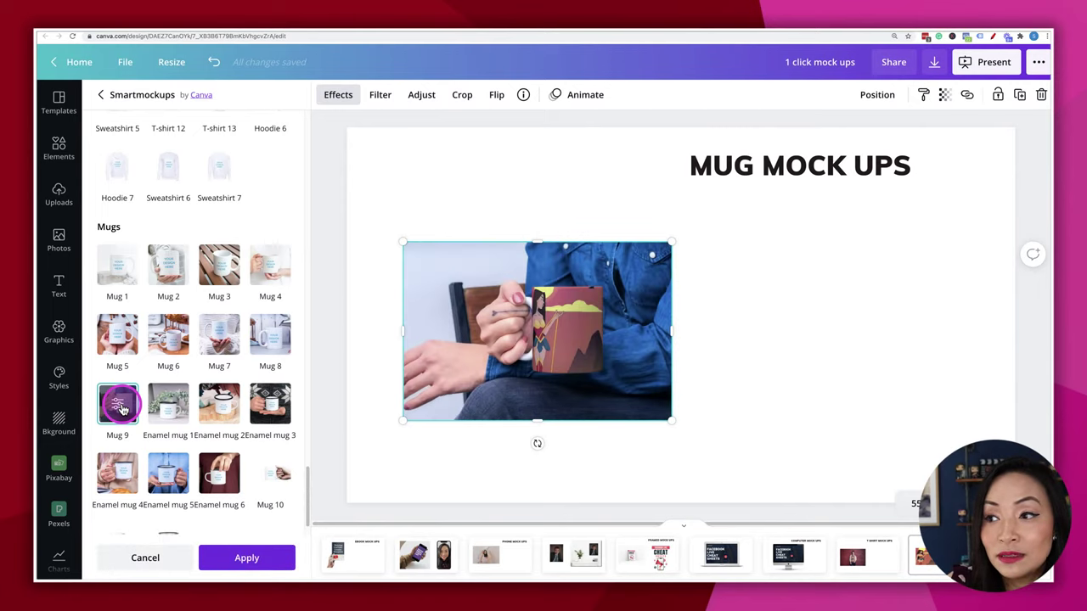
scroll(121, 409, "down", 1)
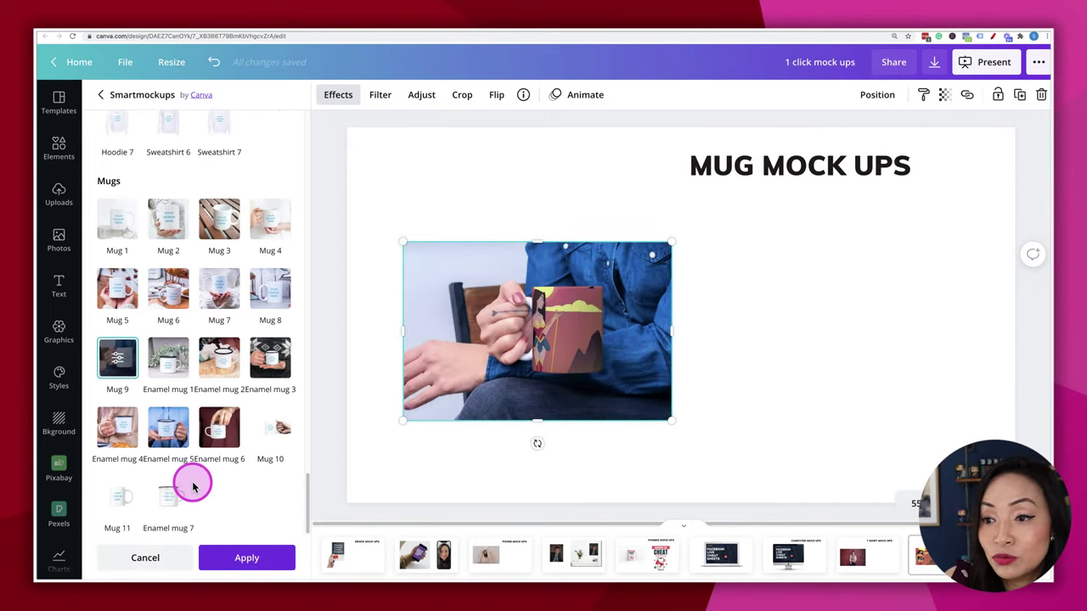
left_click(113, 498)
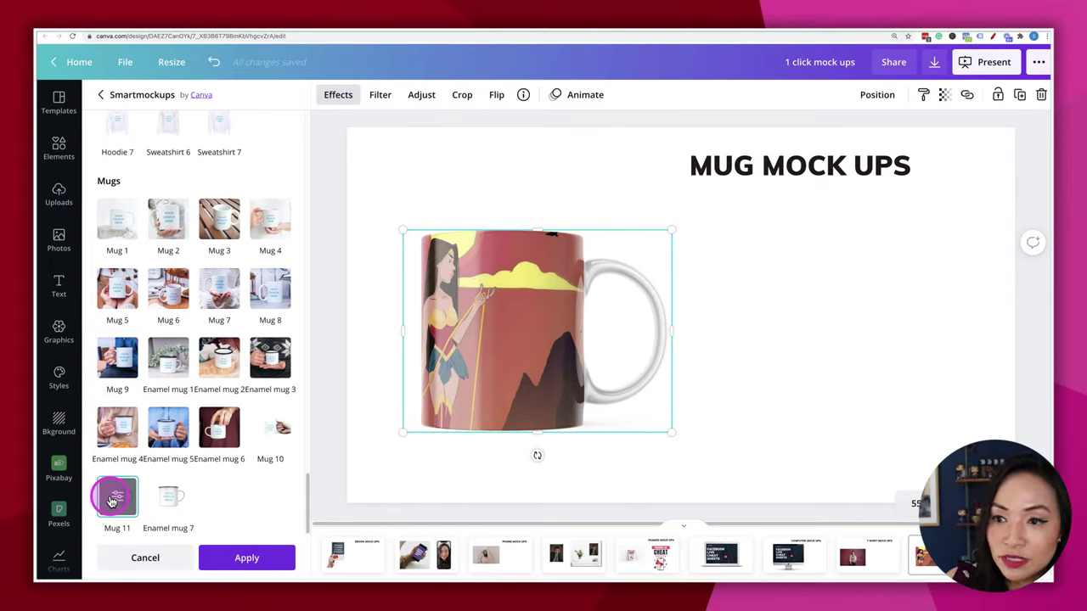
Step: Set the Mug 11 mockup to Custom crop with design size 73, apply, and deselect
left_click(112, 499)
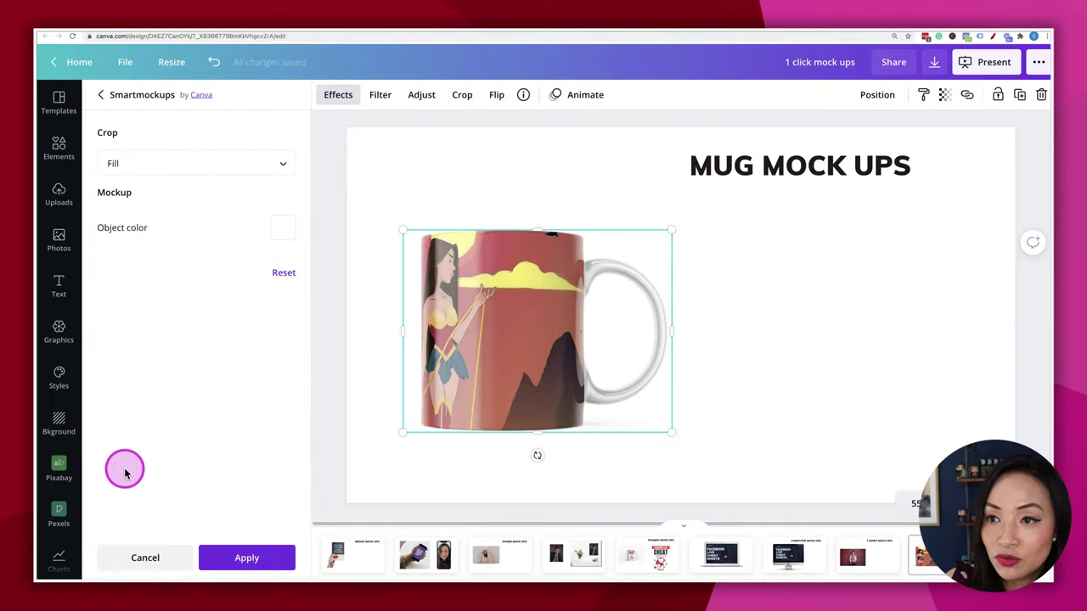
left_click(172, 174)
left_click(168, 212)
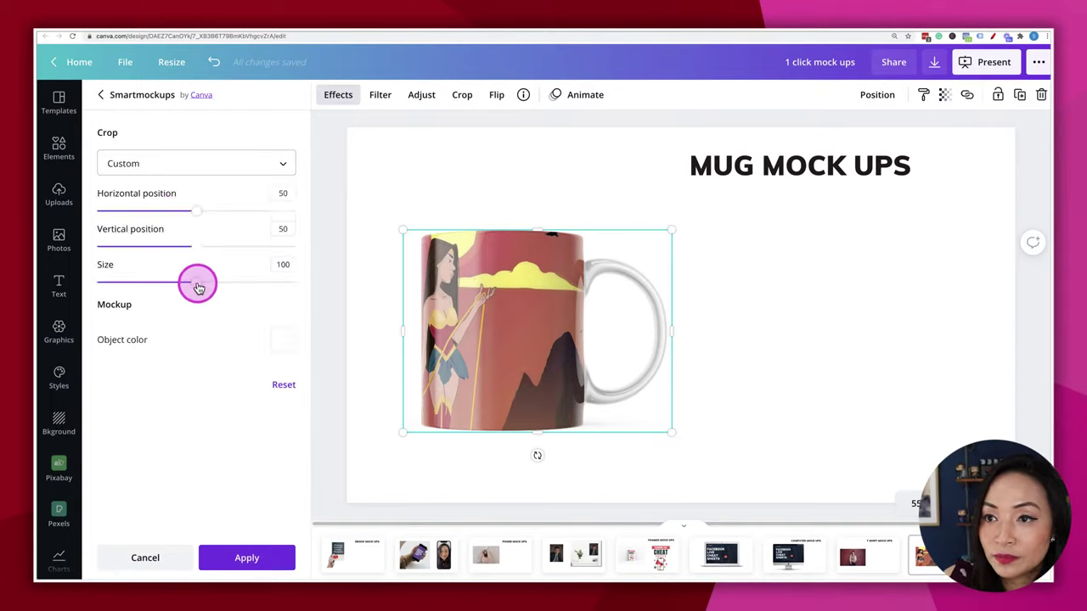
left_click_drag(198, 287, 169, 288)
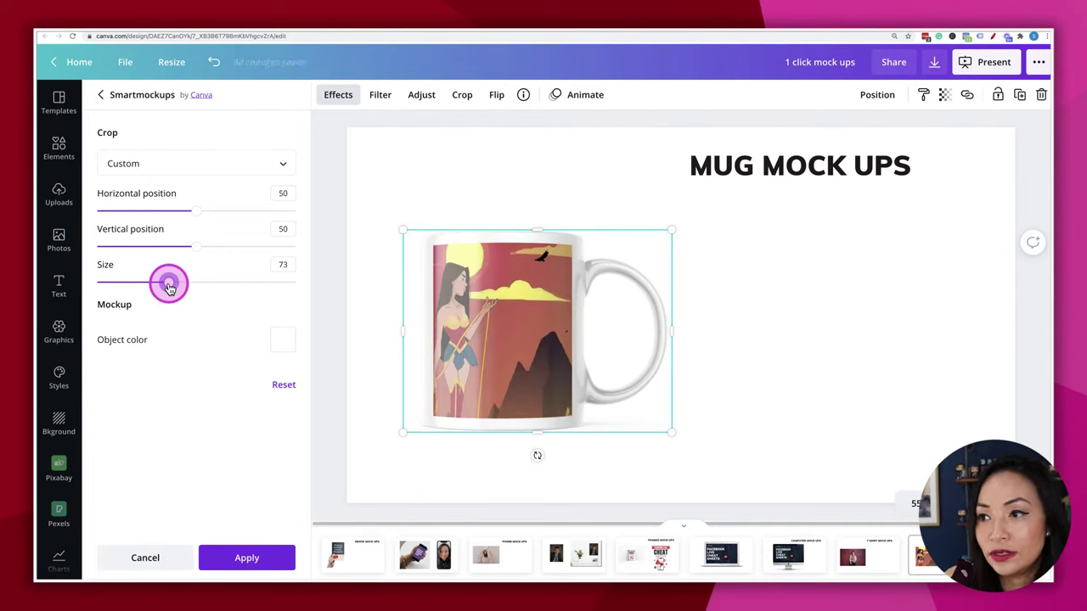
left_click(257, 564)
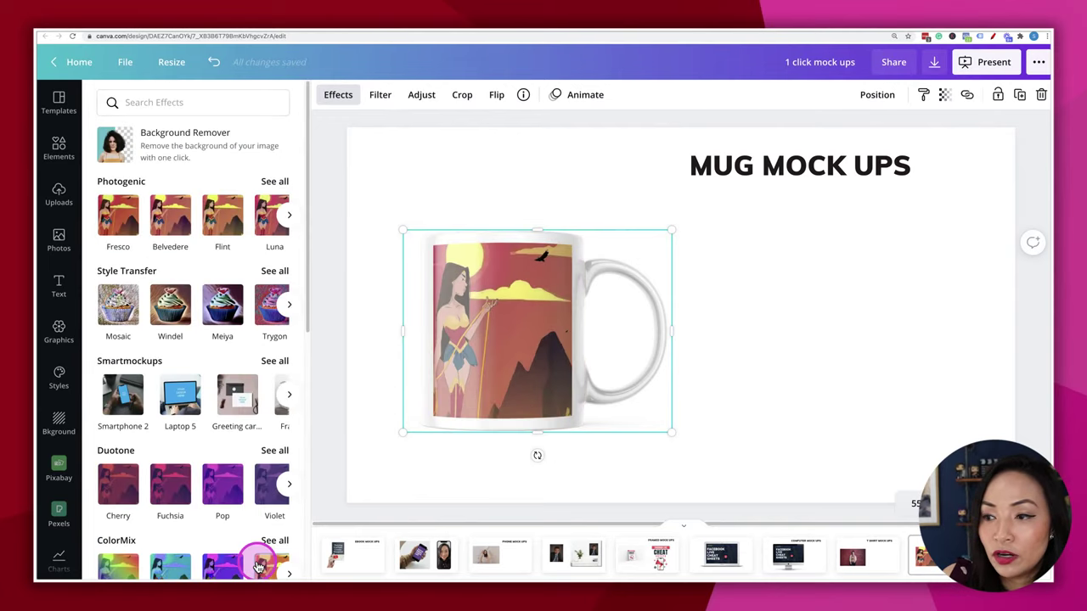
left_click(449, 475)
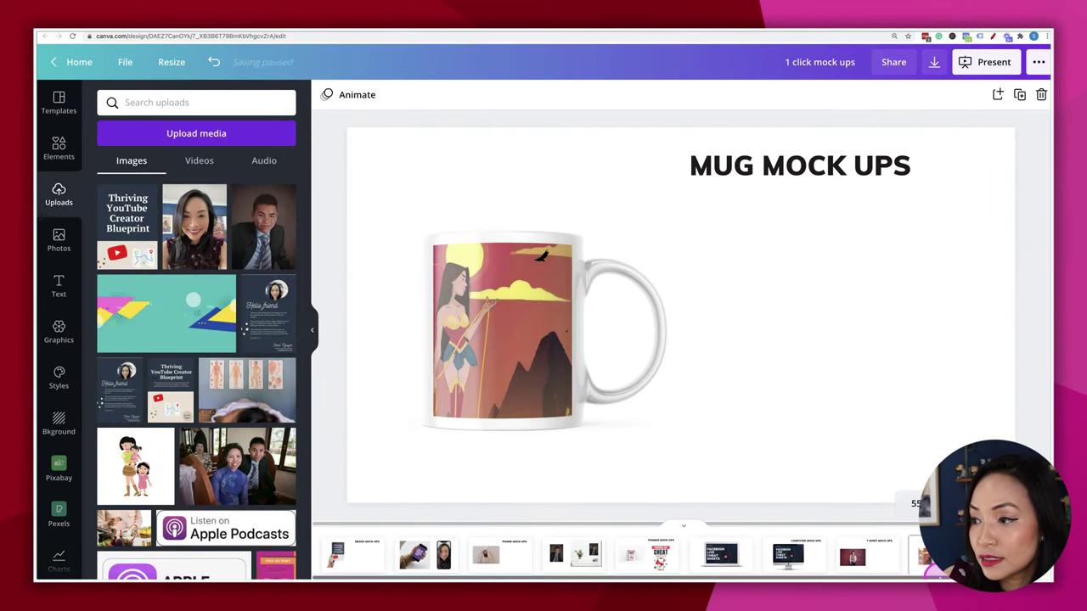
Step: Go to the CARD MOCK UPS page and select its illustration
scroll(703, 424, "down", 3)
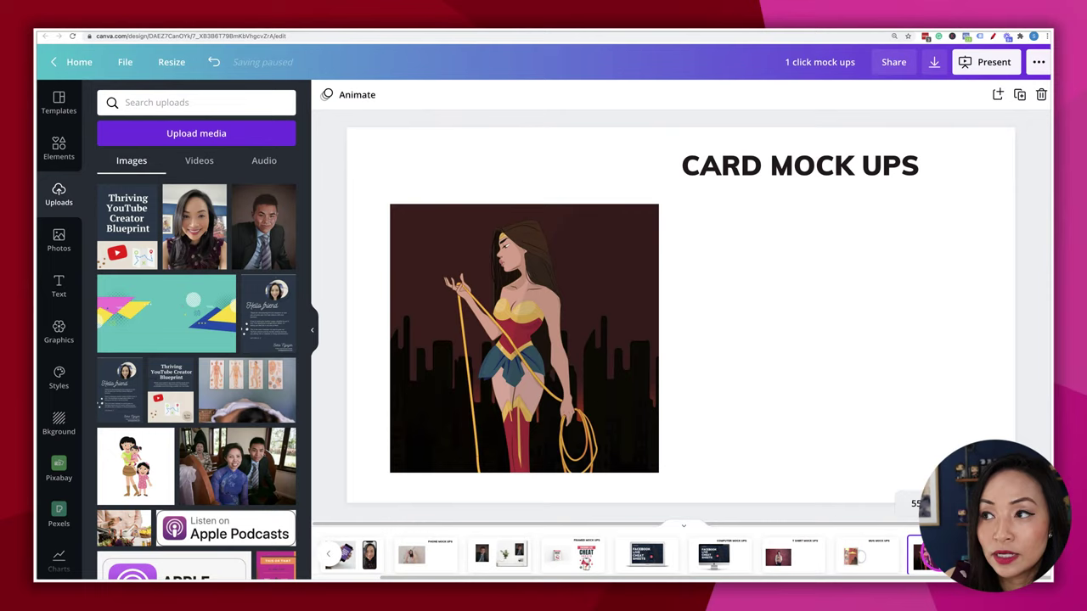
left_click(703, 499)
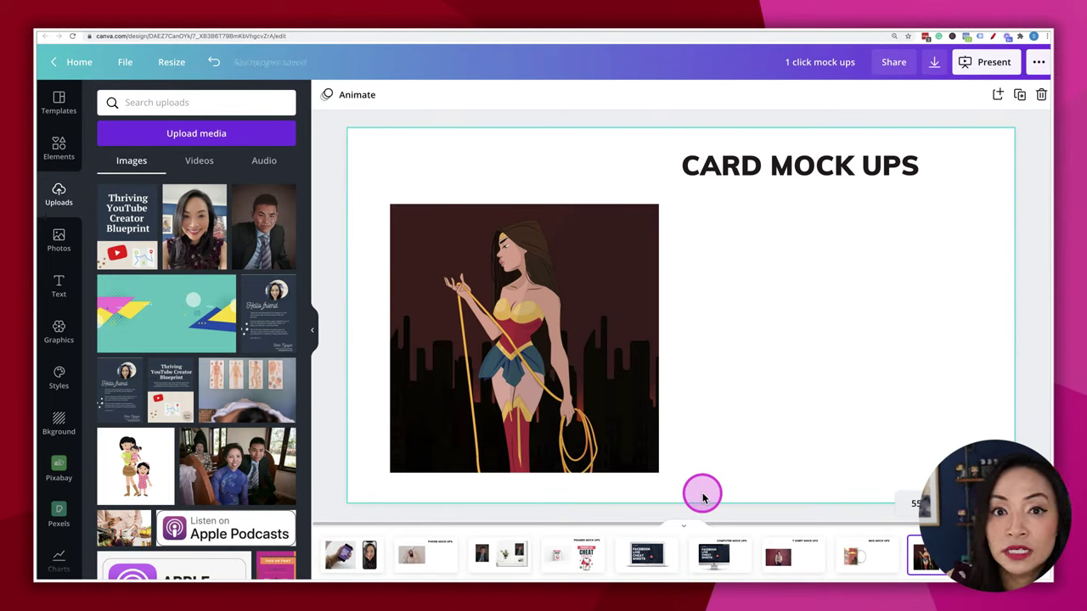
left_click(432, 345)
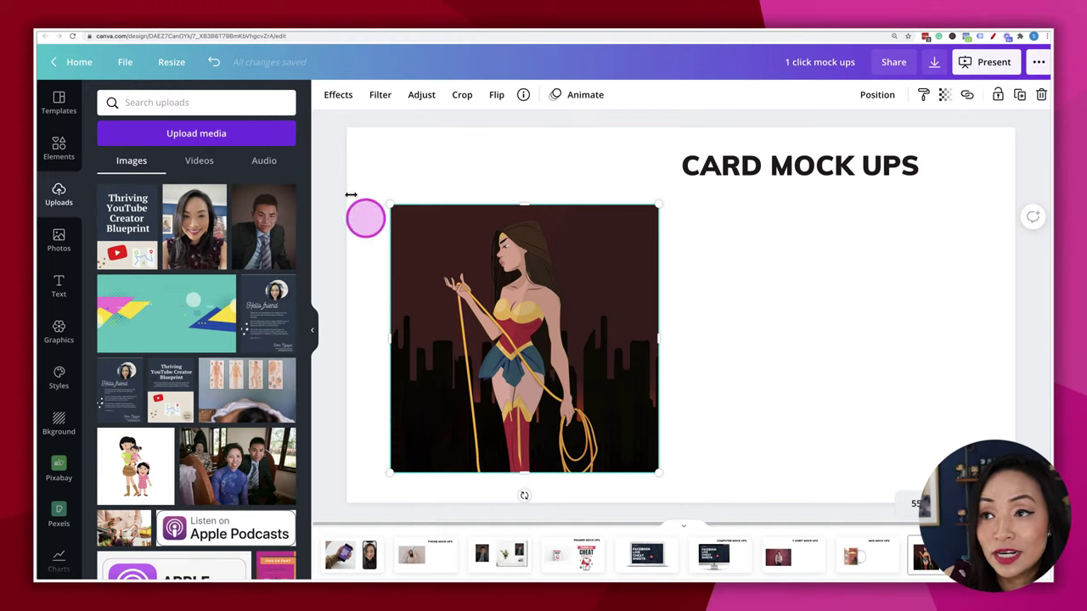
Step: Preview the illustration as a hand-held Greeting card Smartmockup from the Cards section
left_click(339, 94)
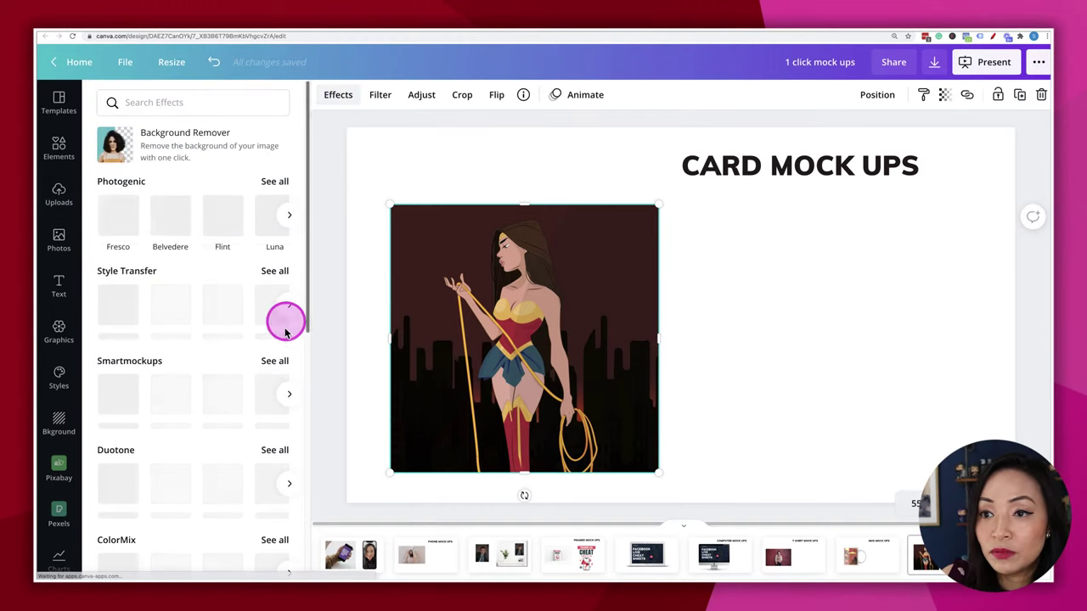
left_click(274, 360)
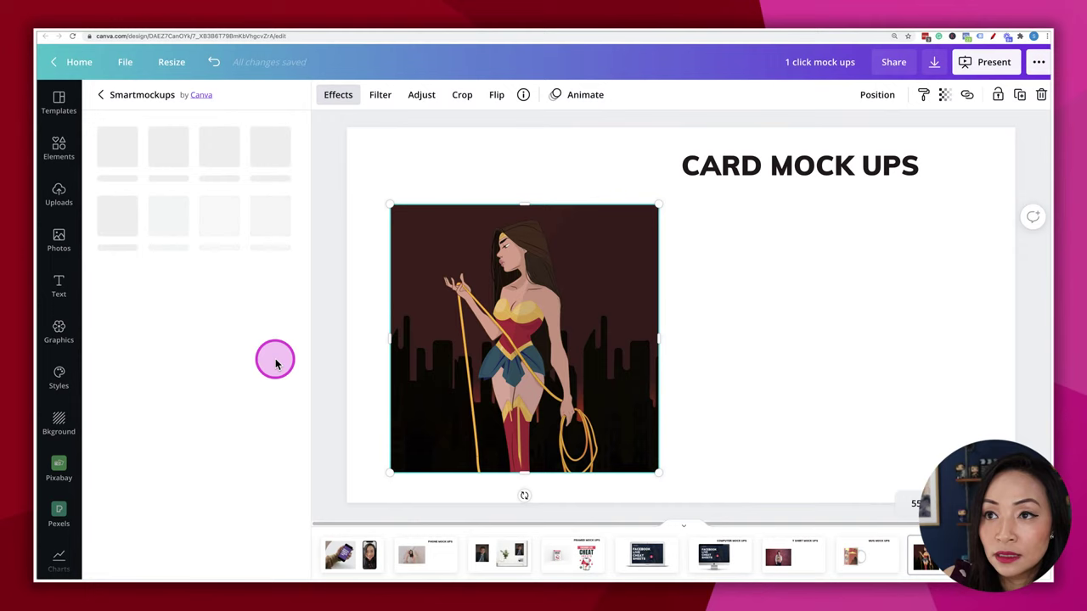
scroll(274, 361, "down", 5)
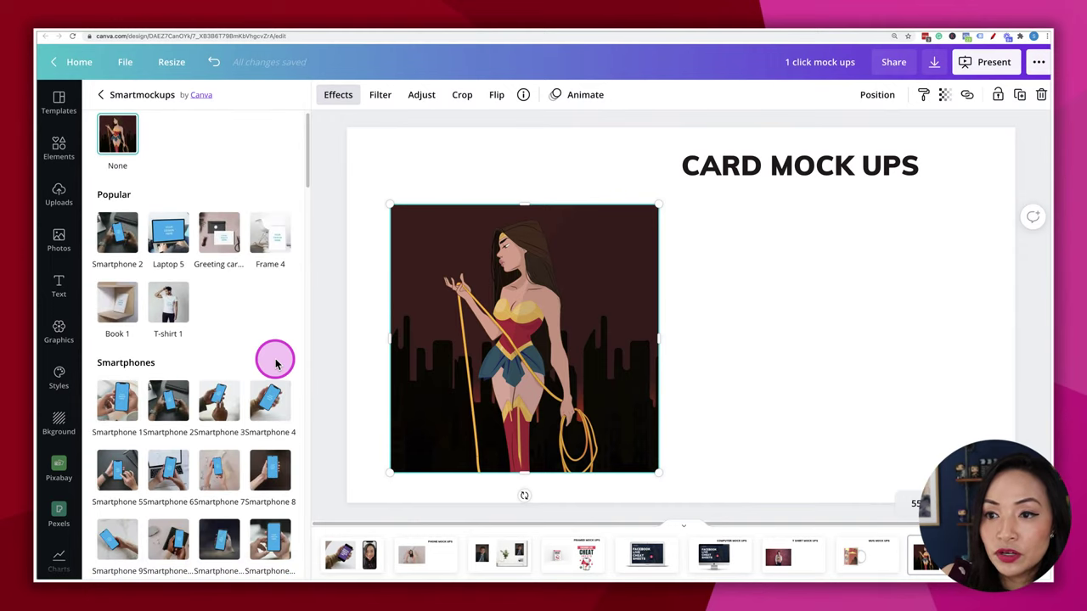
scroll(274, 360, "down", 10)
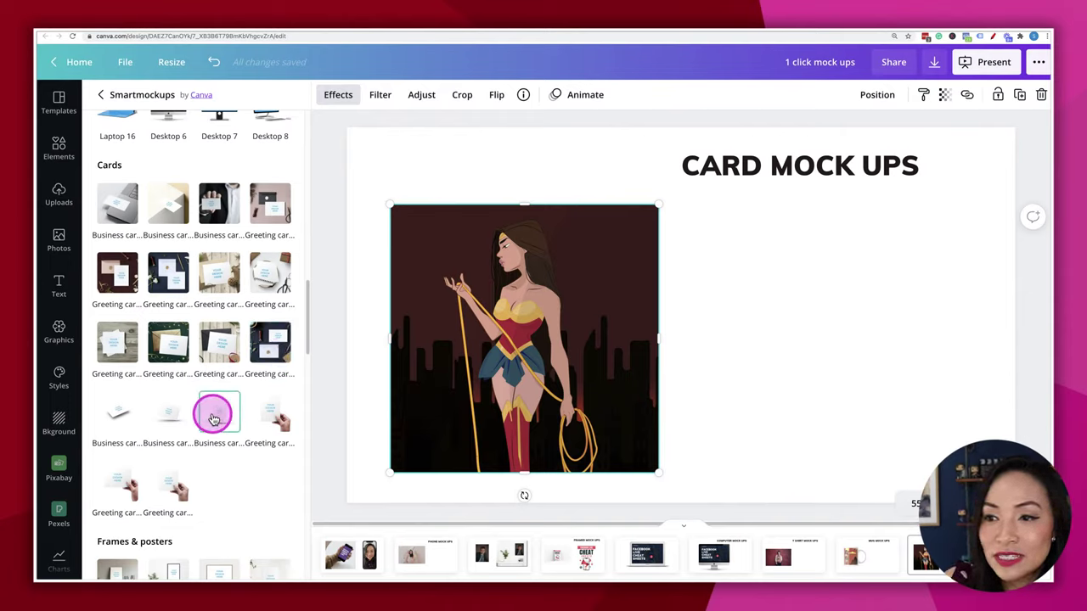
left_click(271, 418)
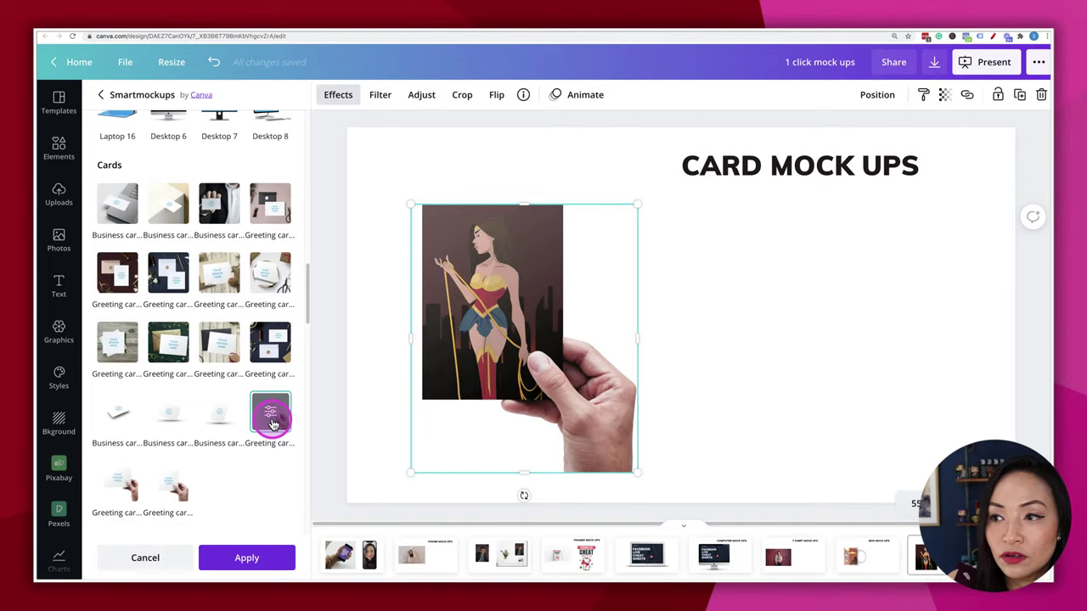
Step: Apply the wooden-table Greeting card mockup with Custom crop and design size 87
left_click(214, 276)
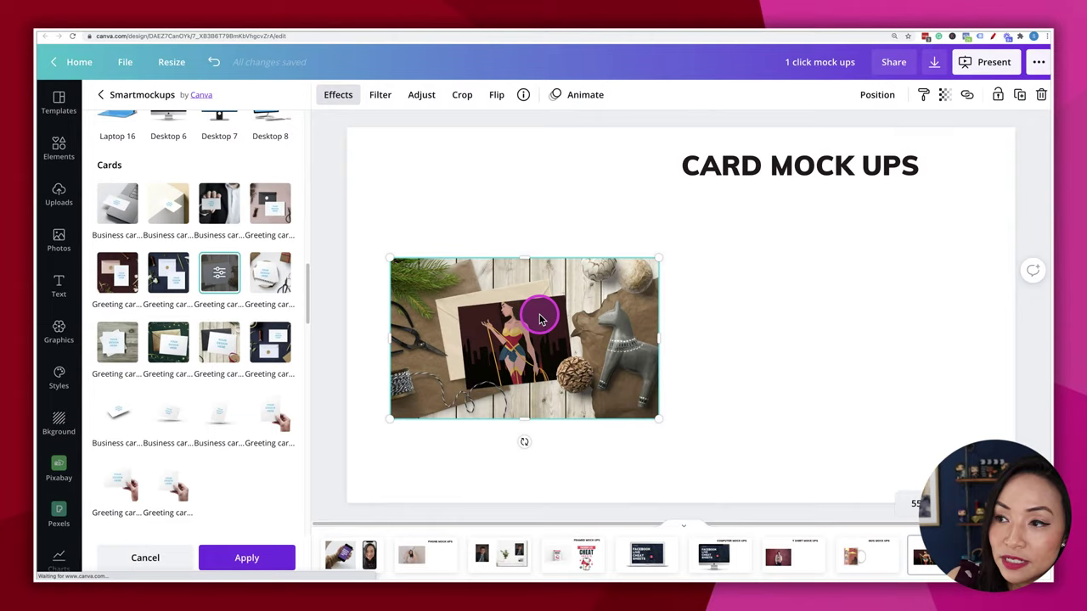
left_click(219, 272)
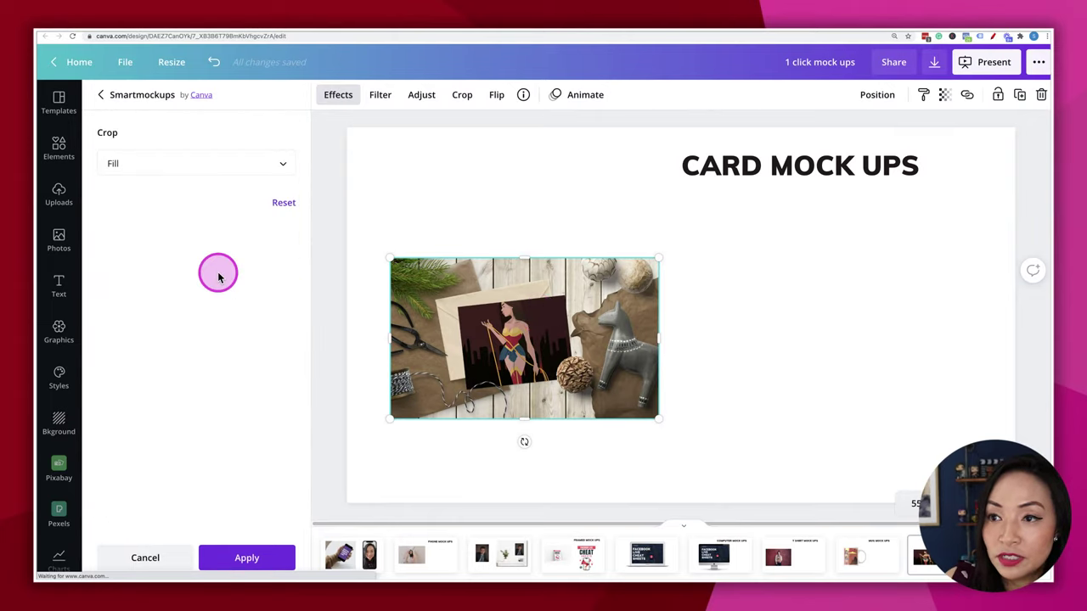
left_click(142, 163)
left_click(148, 213)
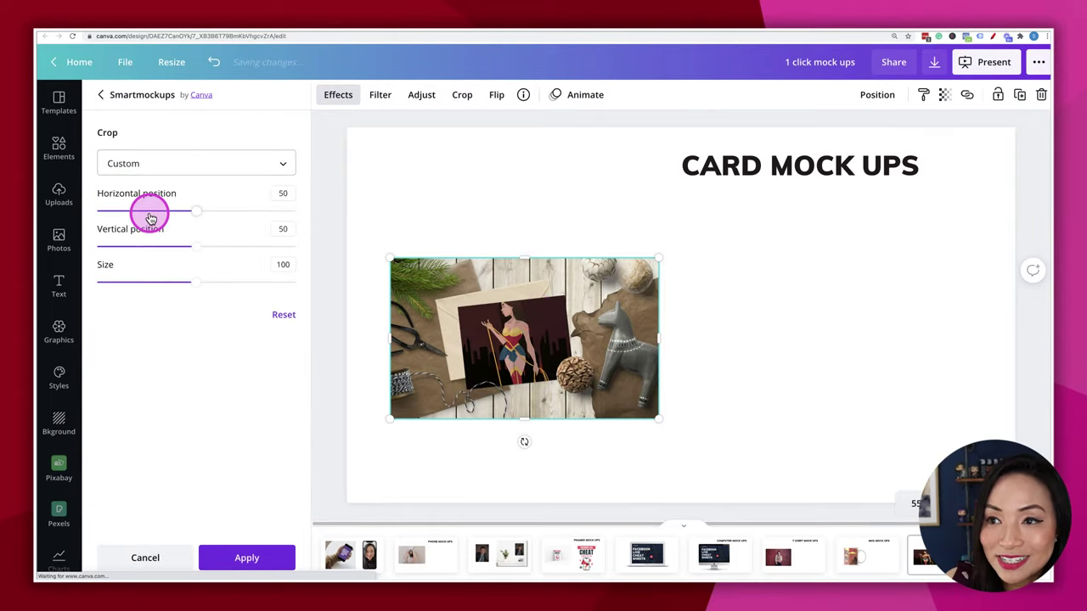
mouse_move(204, 287)
left_mouse_down()
mouse_move(176, 288)
mouse_move(182, 257)
mouse_move(184, 289)
left_mouse_up()
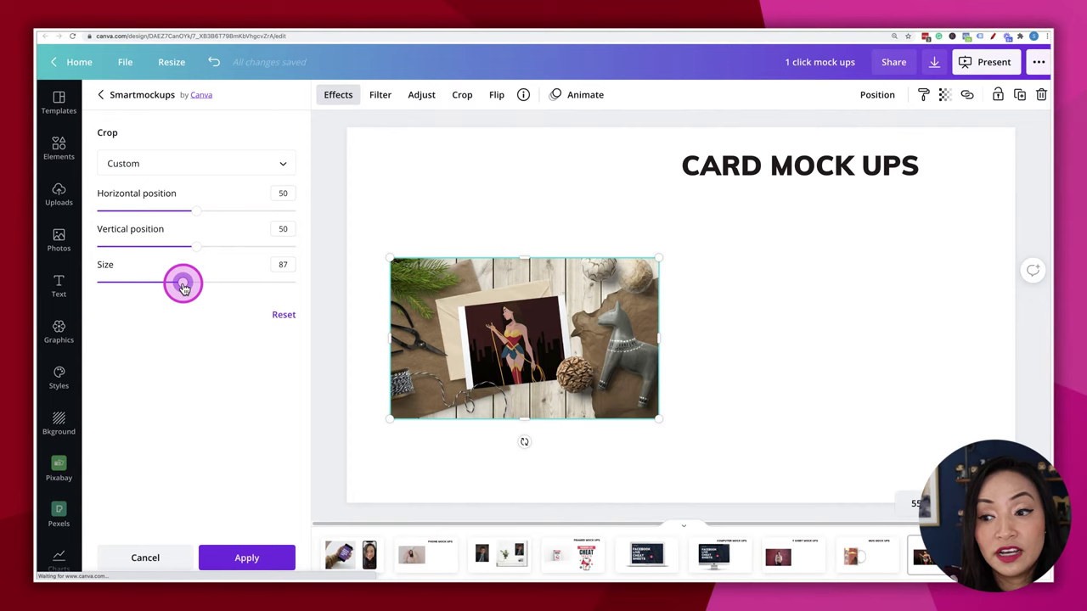
left_click(250, 560)
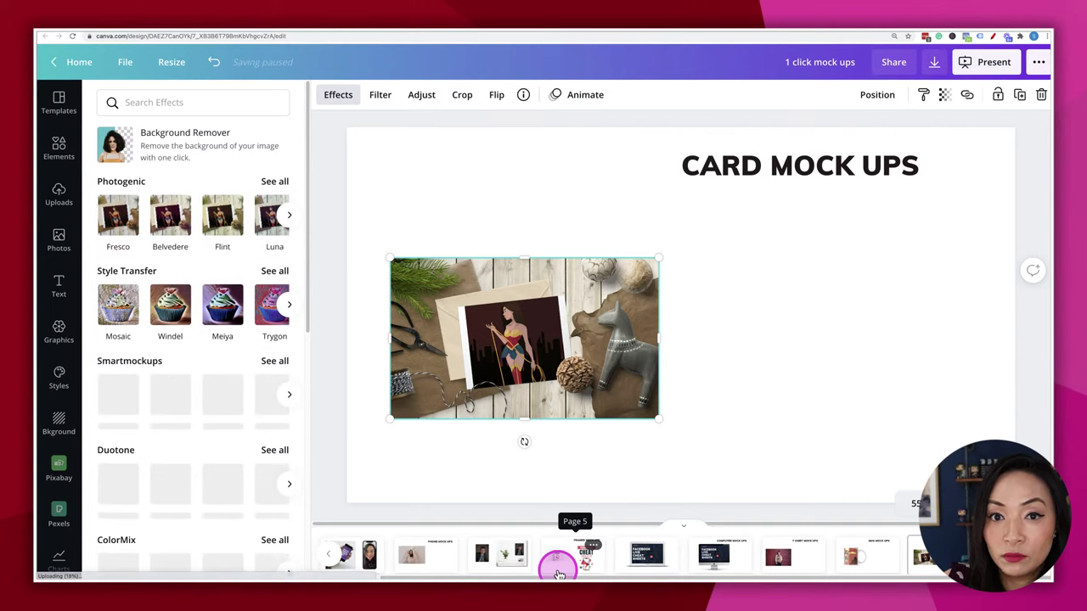
Step: Step back through the Mug and Computer pages to the laptop mockup page and collapse the side panel
left_click(854, 560)
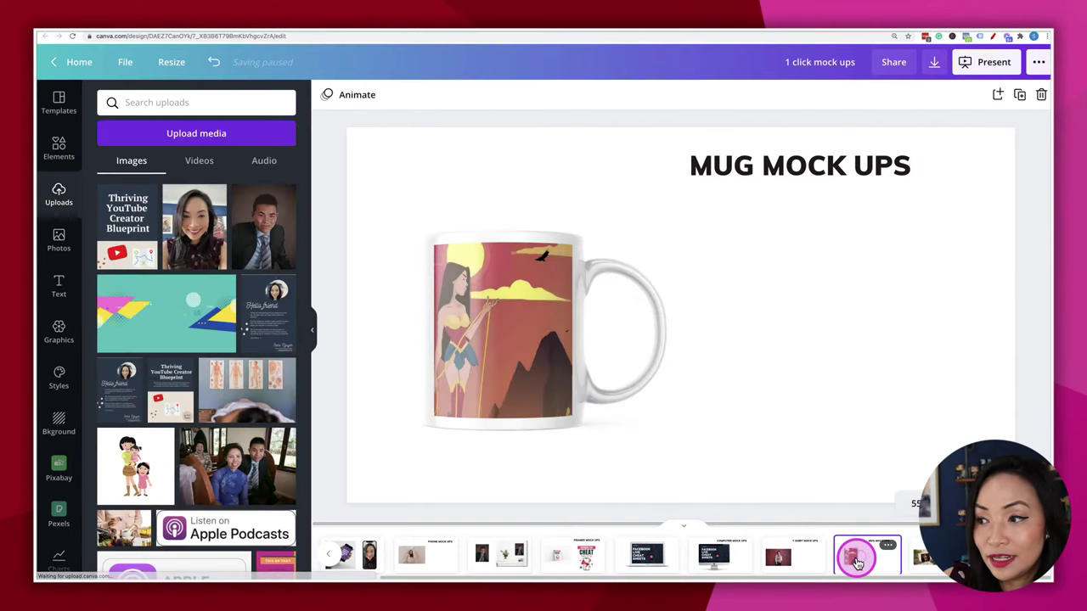
left_click(720, 560)
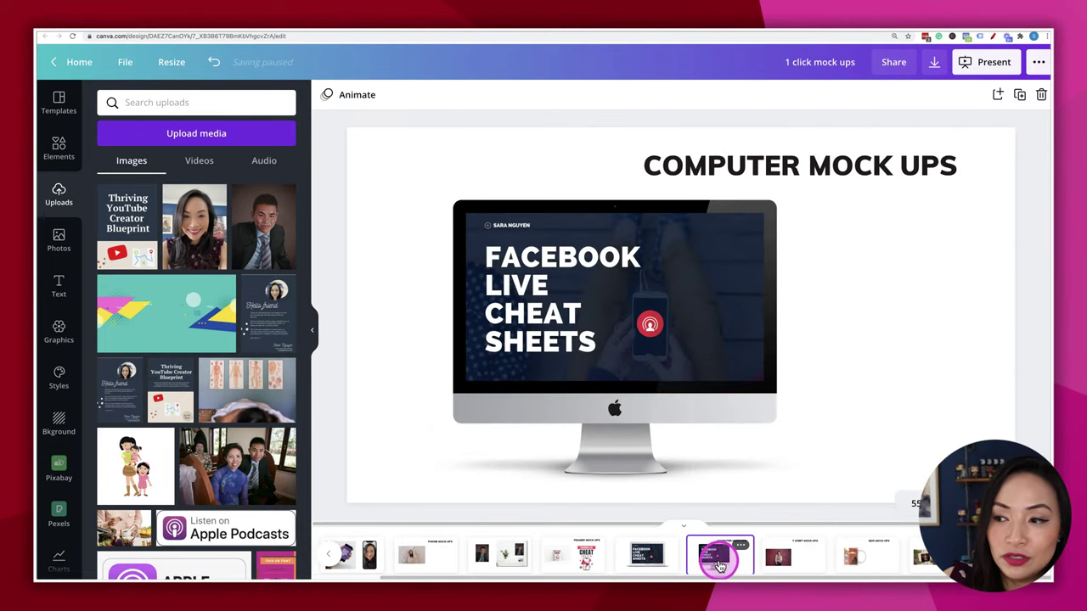
left_click(650, 557)
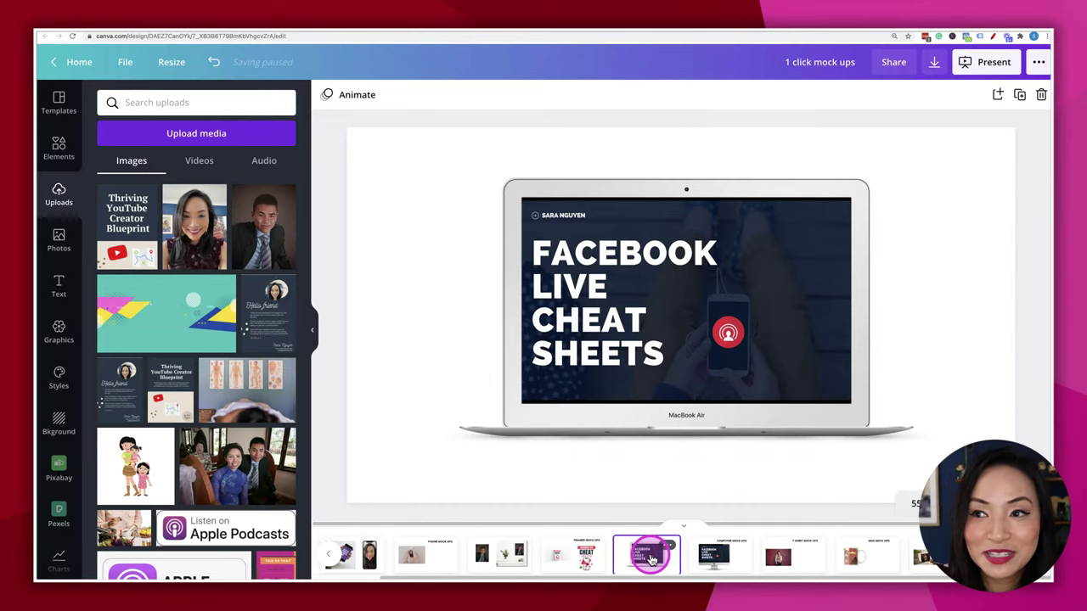
left_click(312, 329)
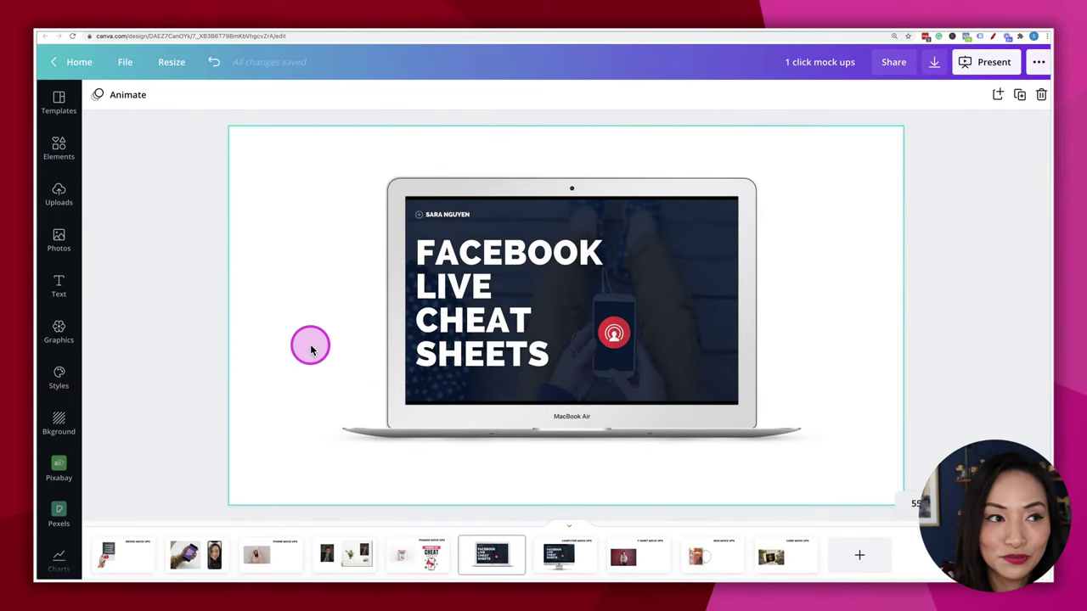